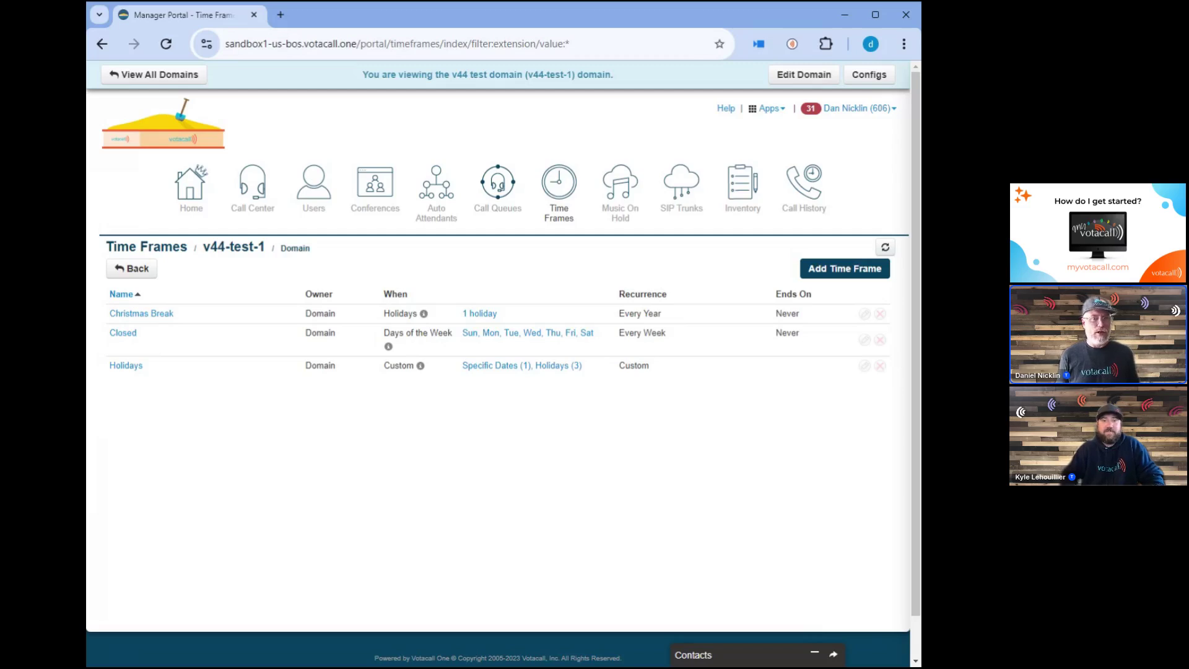
Review the scheduling types offered for a new domain time frame, without creating one
left_click(843, 273)
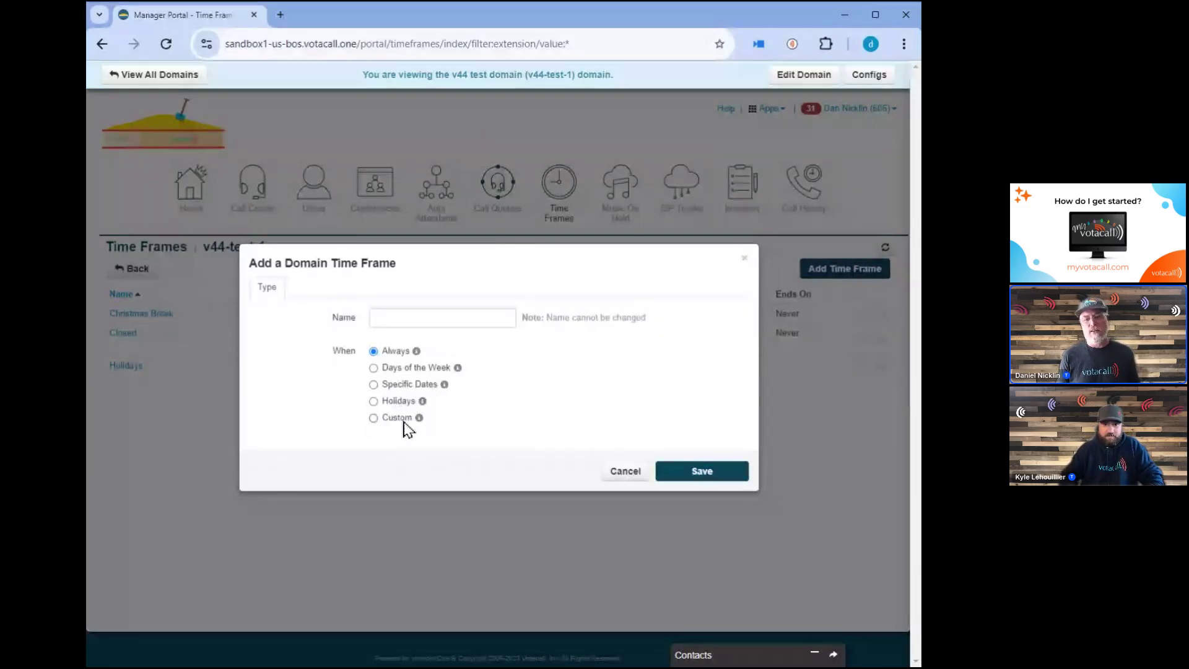
left_click(625, 472)
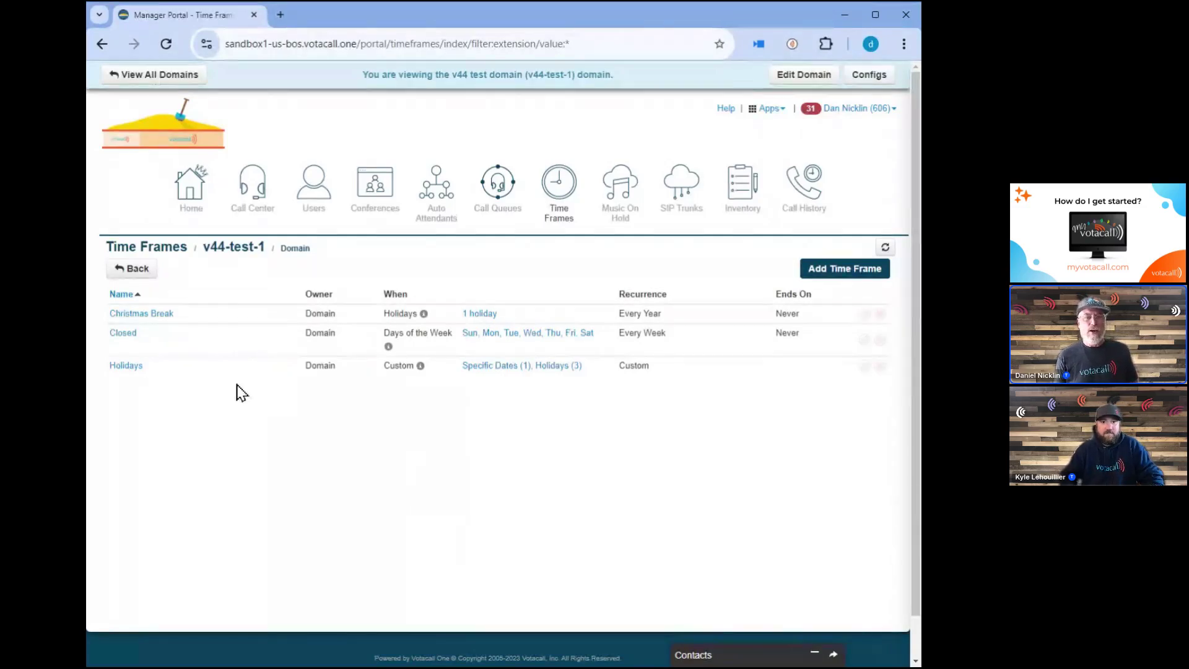
Examine the Closed time frame's weekly hours and its Custom recurrence options, leaving without saving
left_click(124, 334)
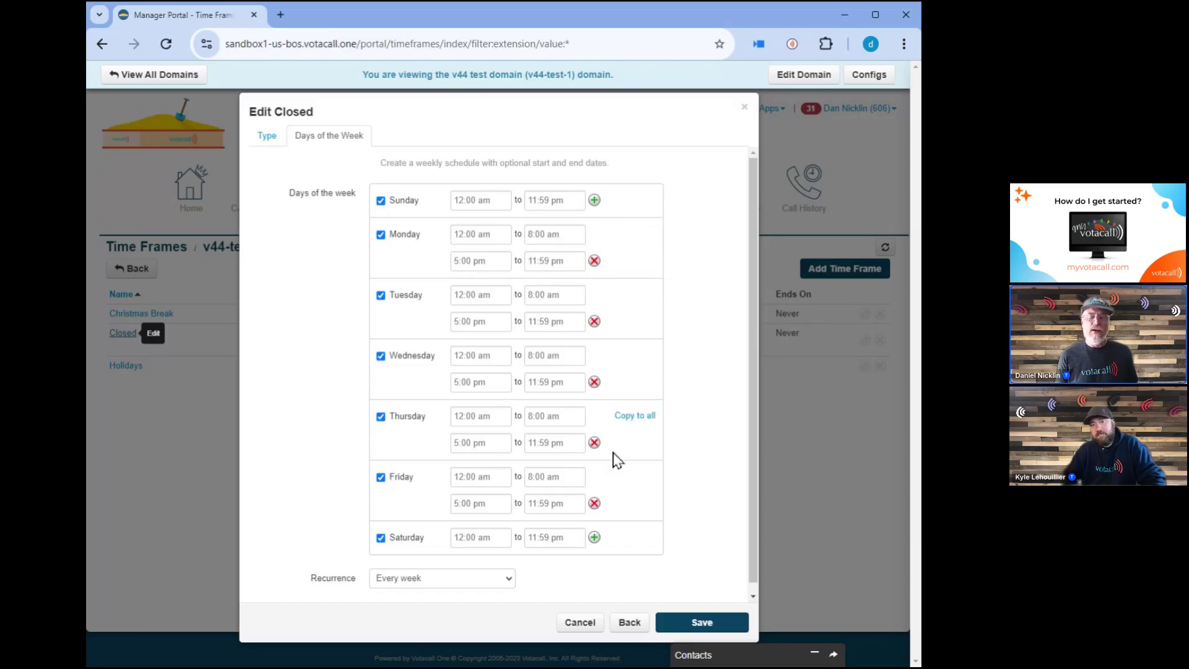
left_click(493, 599)
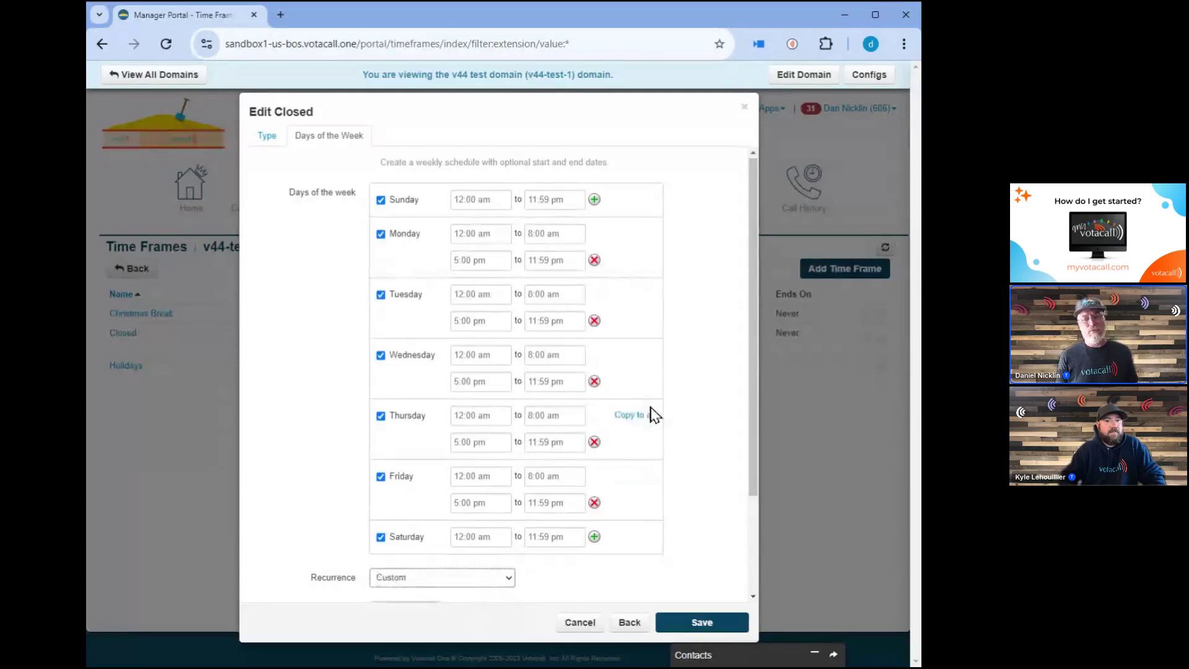
scroll(652, 414, "down", 1)
scroll(652, 414, "down", 1)
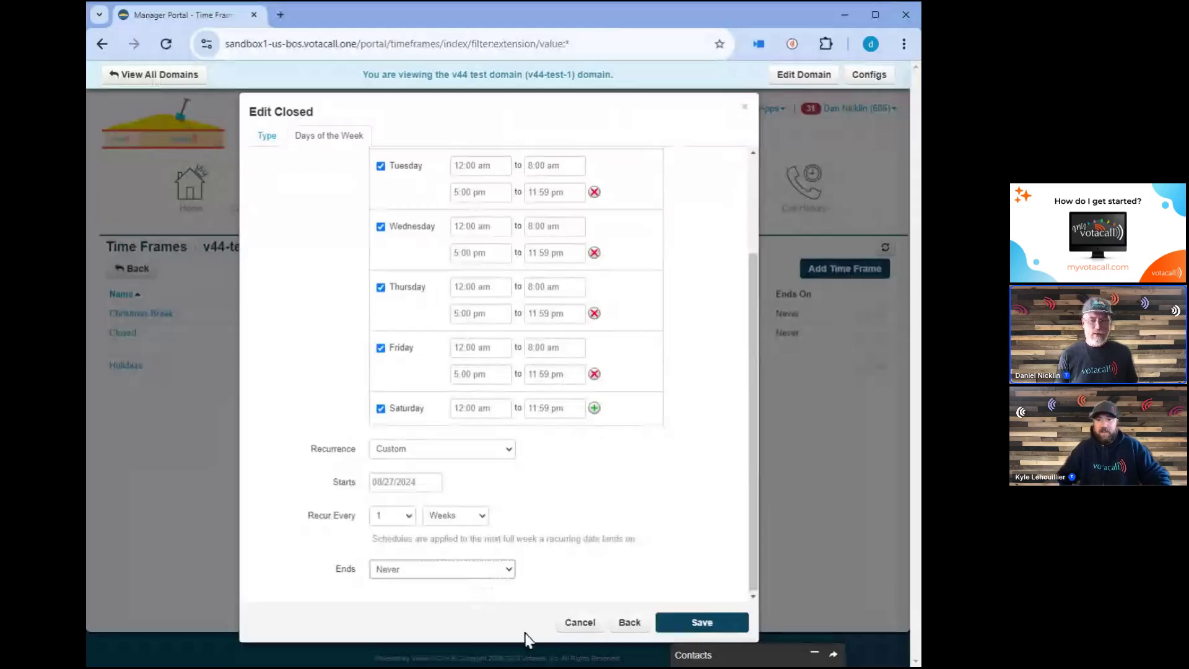
left_click(580, 622)
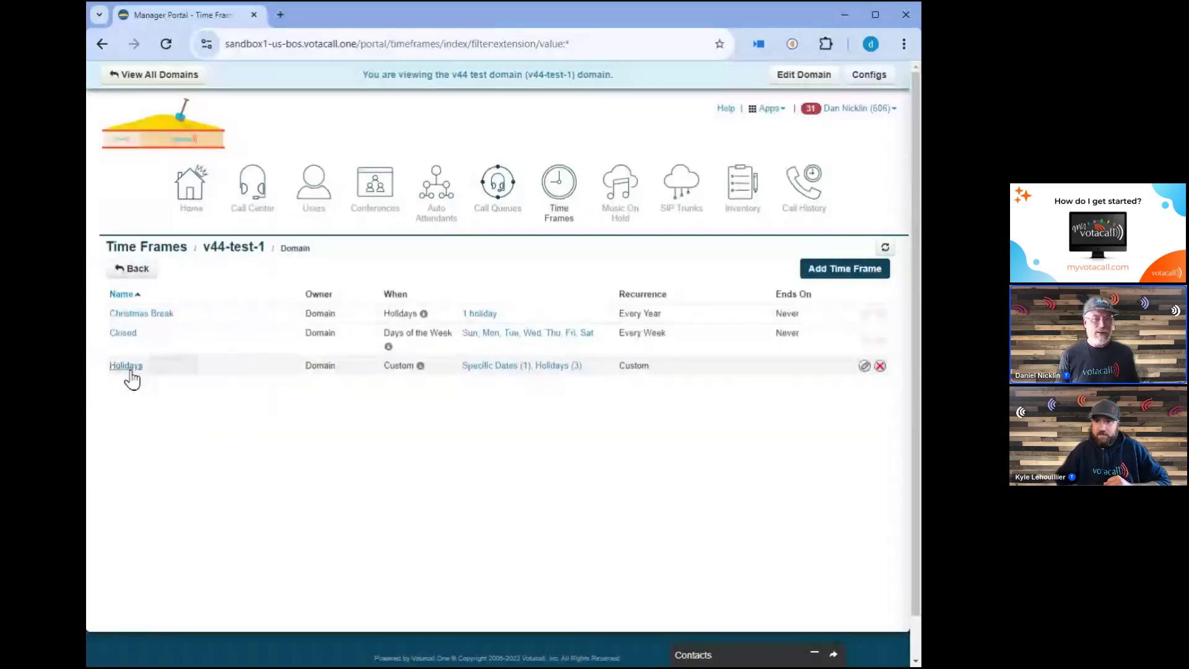
Look over the entries in the Holidays time frame and the types available for a new domain time frame
left_click(126, 366)
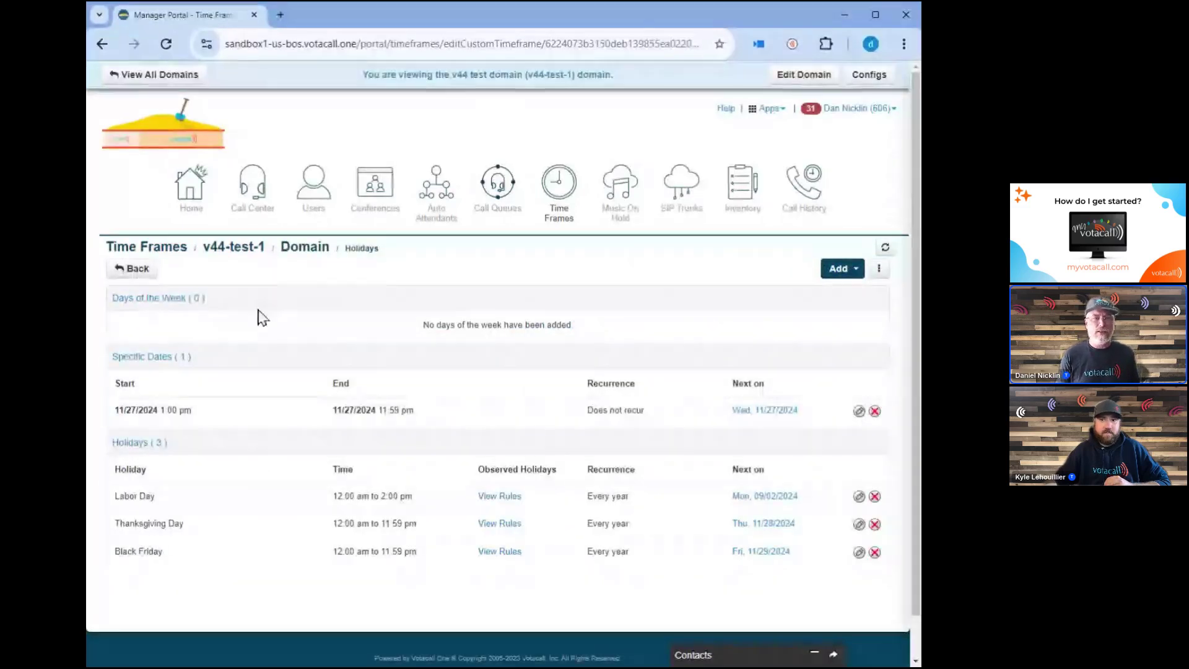
left_click(130, 276)
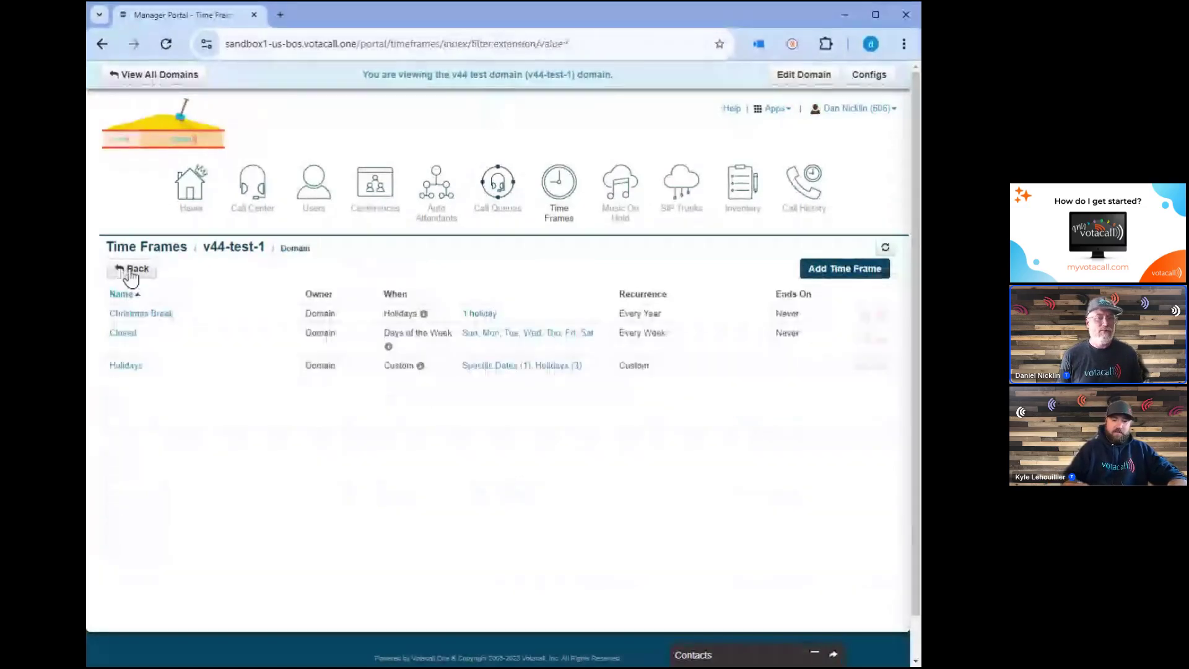
left_click(837, 270)
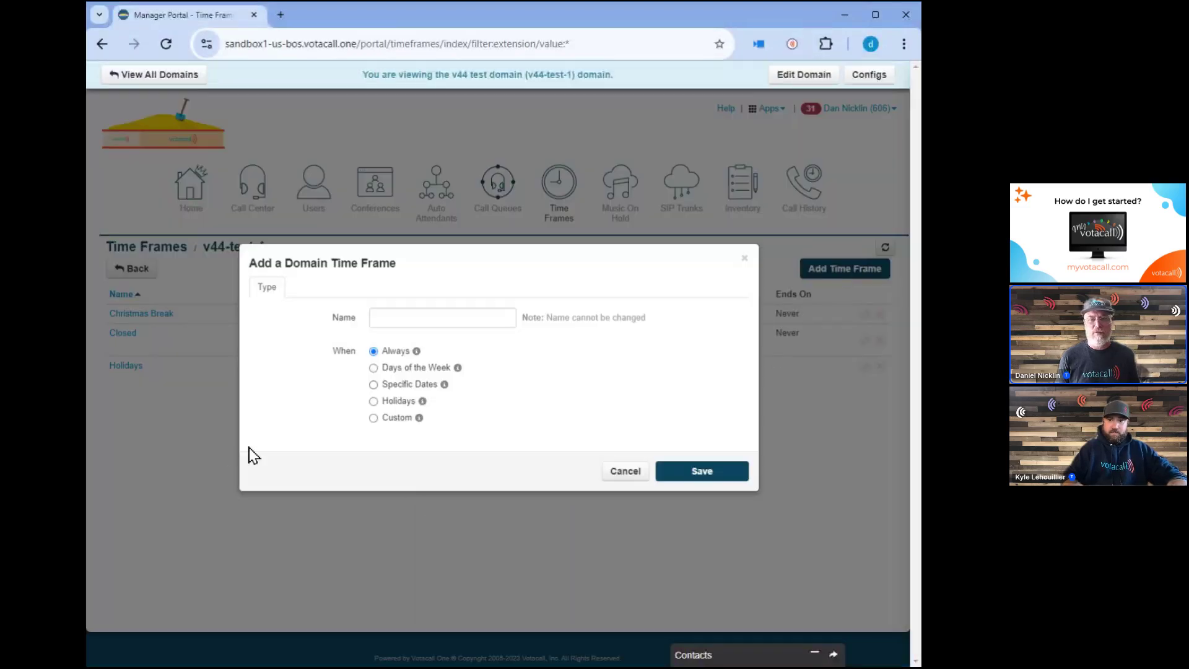
left_click(628, 477)
View the holiday, time and recurrence settings of the Christmas Break time frame
left_click(161, 318)
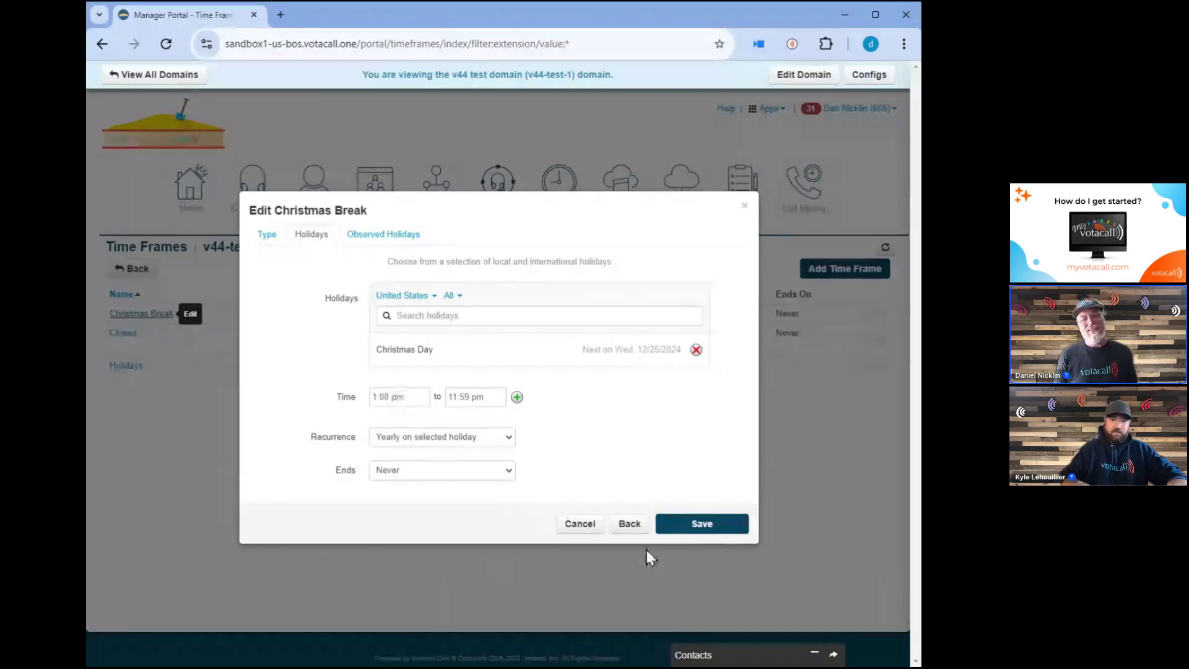
left_click(580, 525)
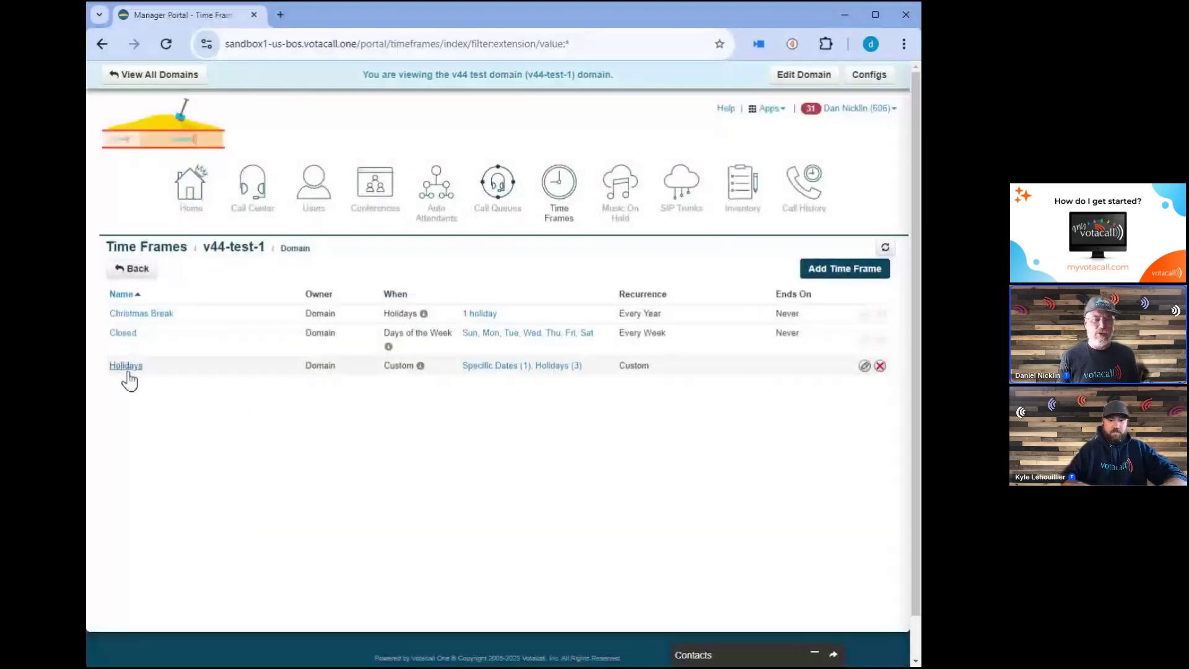
Examine the Labor Day entry in the Holidays time frame, including its observed rules, upcoming occurrences and edit settings
left_click(127, 372)
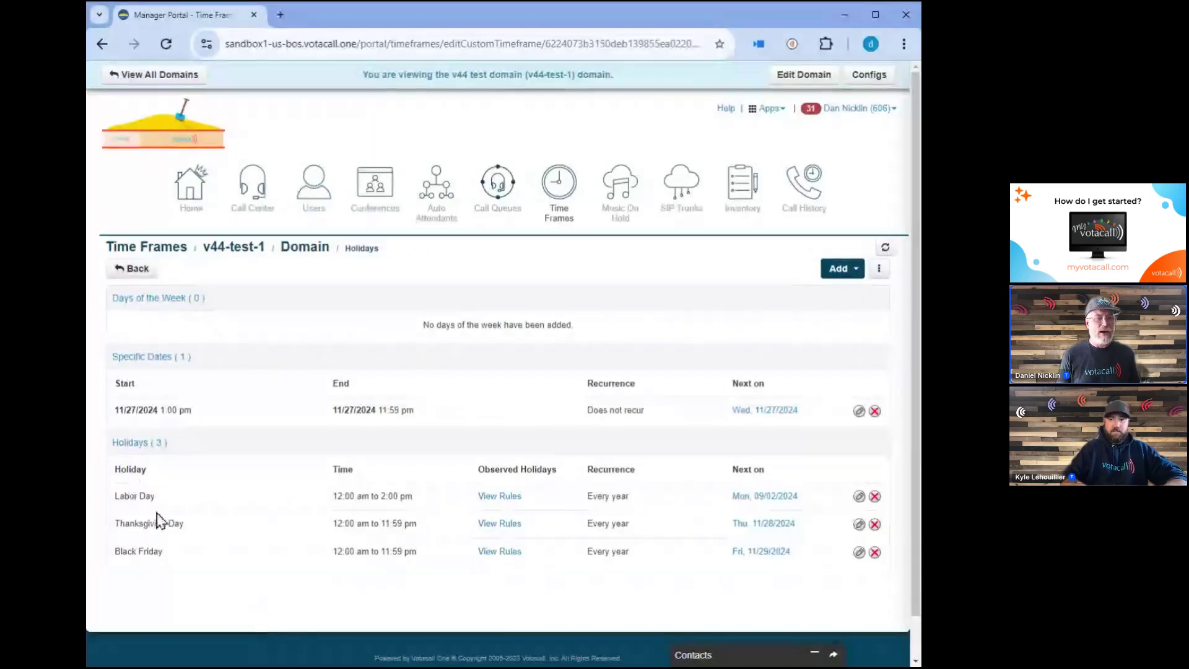
left_click(499, 497)
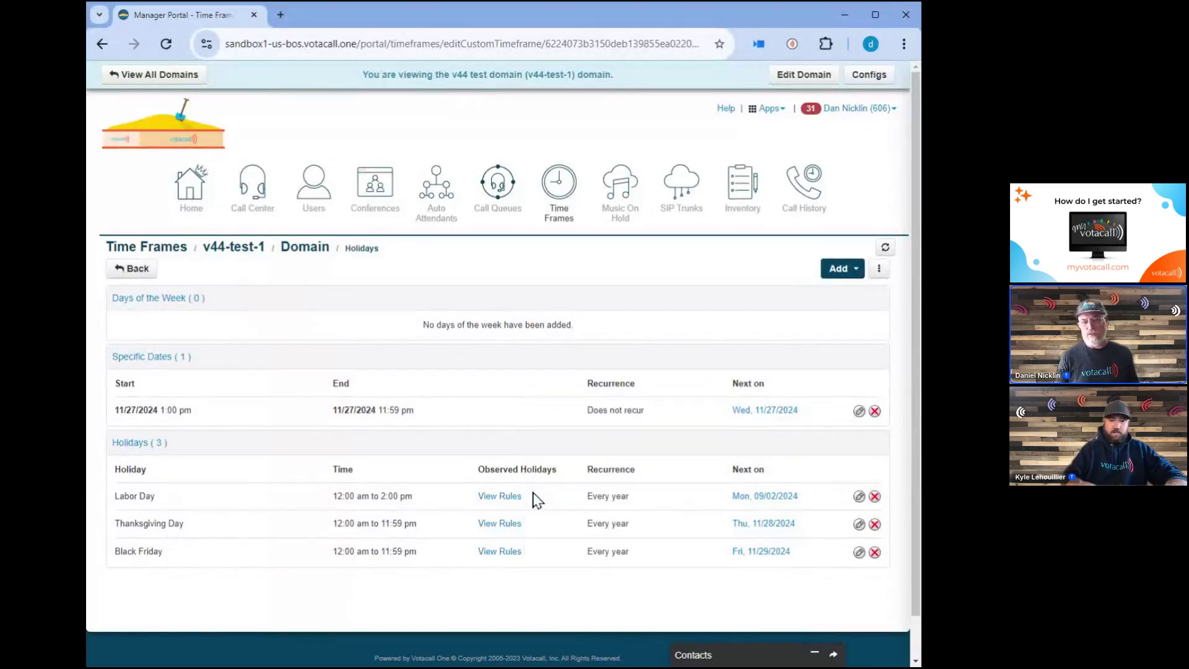
mouse_move(756, 501)
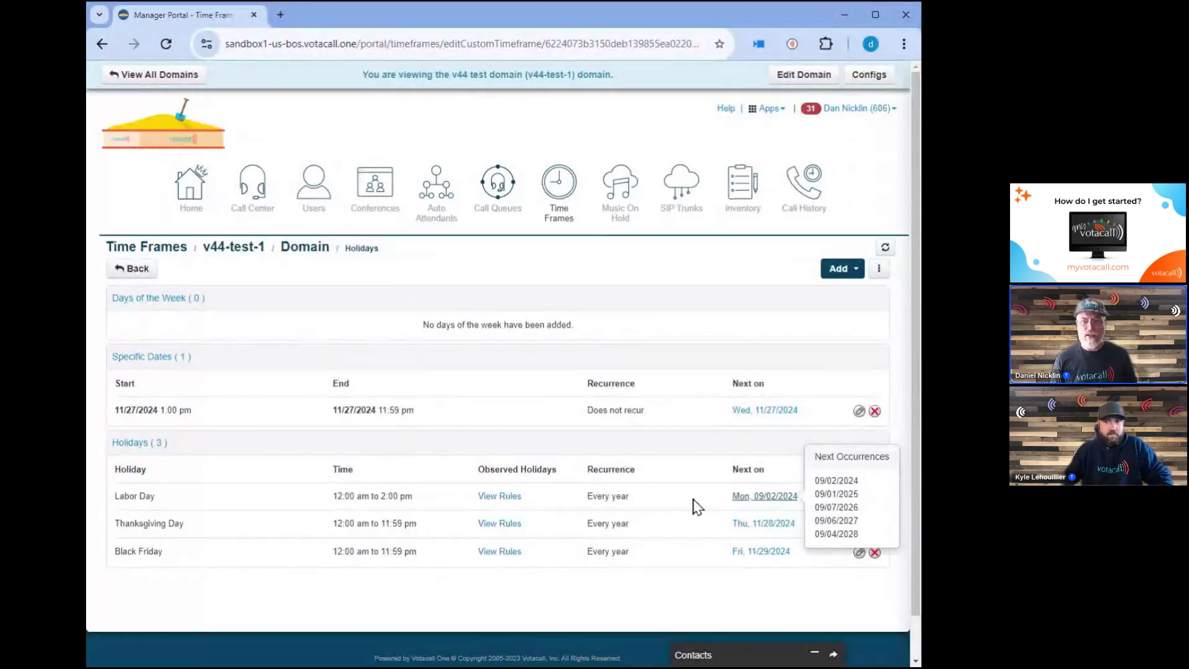
left_click(858, 496)
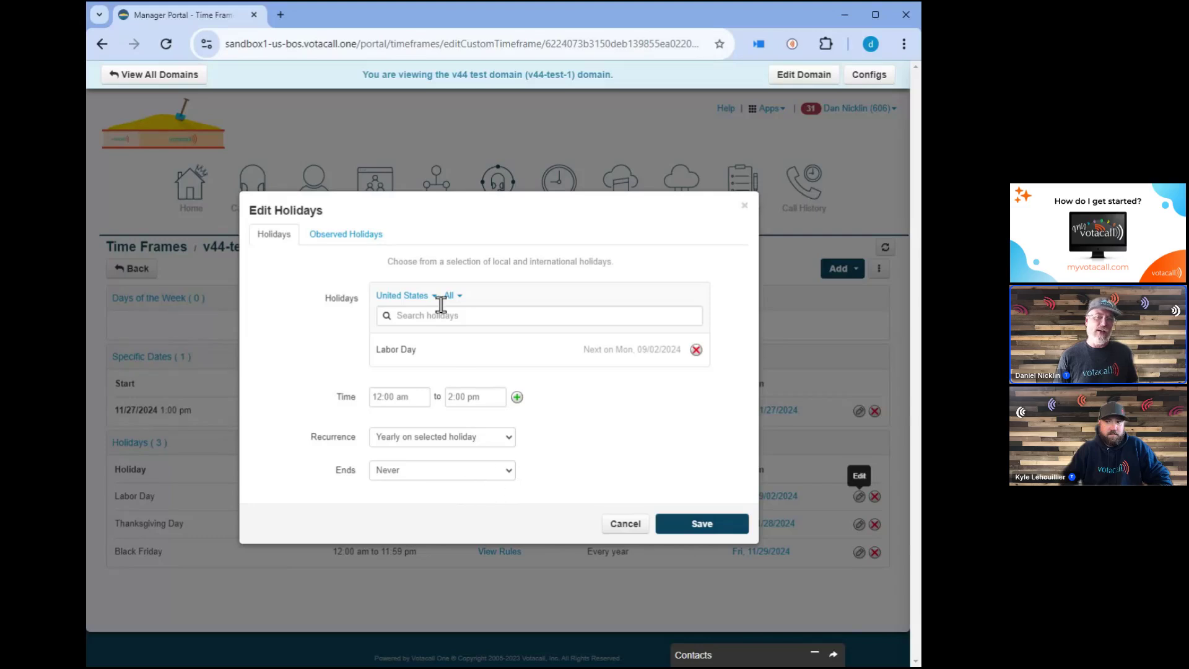
left_click(625, 525)
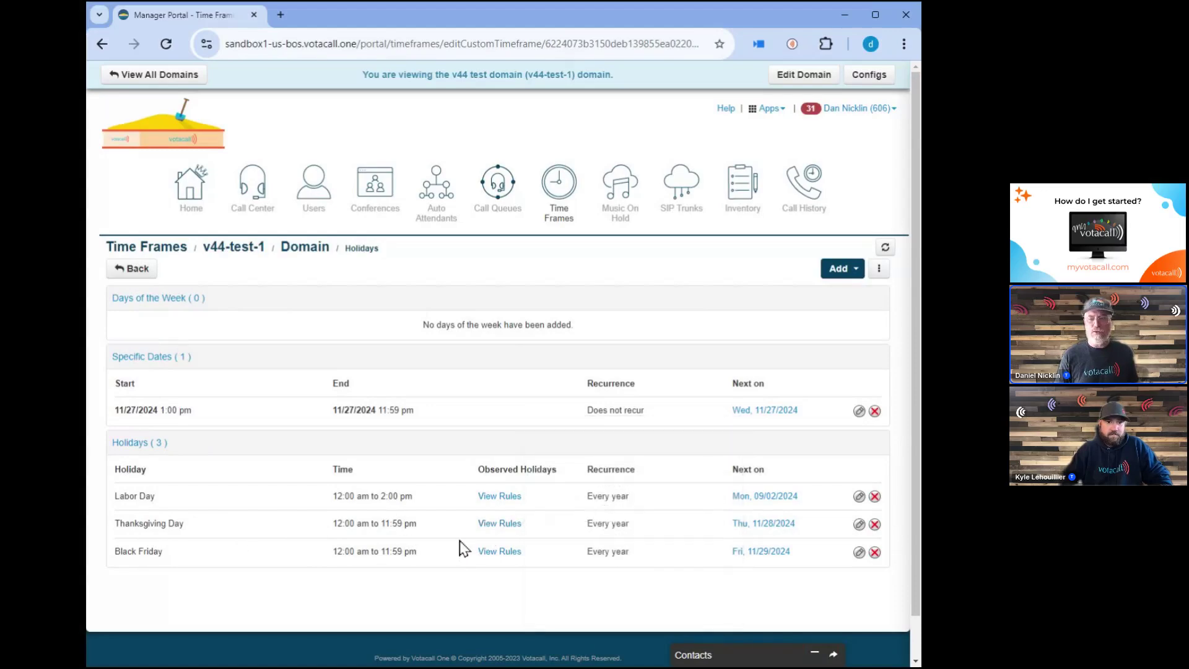
Review Thanksgiving Day's settings and observed-holiday rules by weekday, and check Black Friday's next date
mouse_move(499, 528)
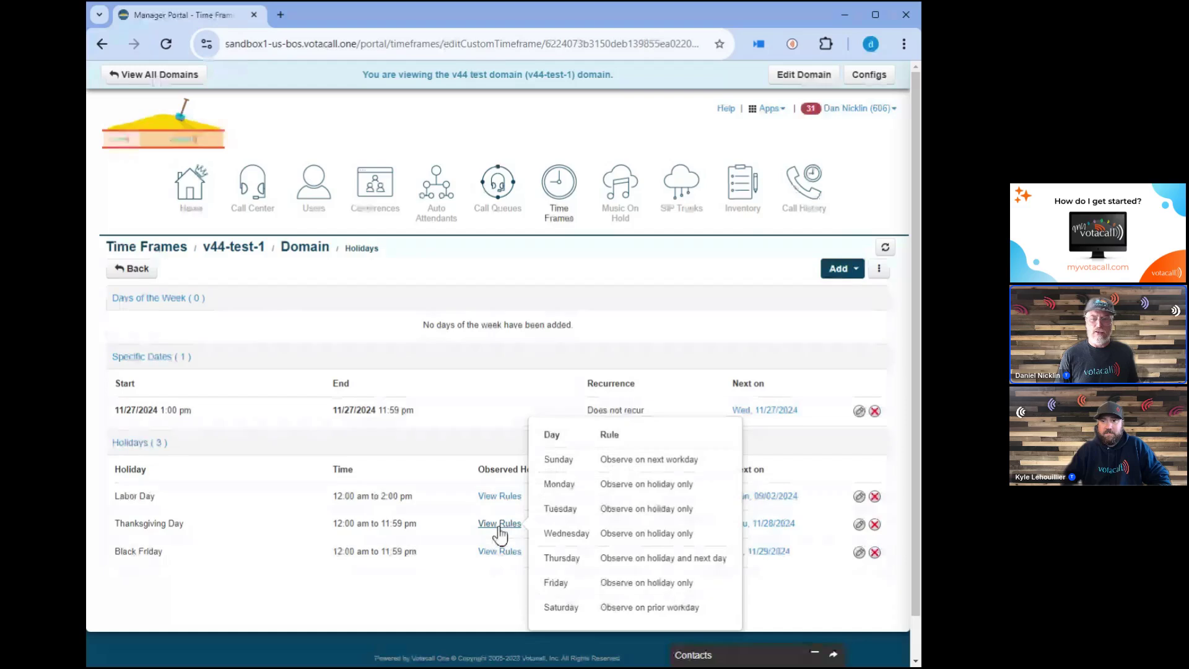
left_click(859, 525)
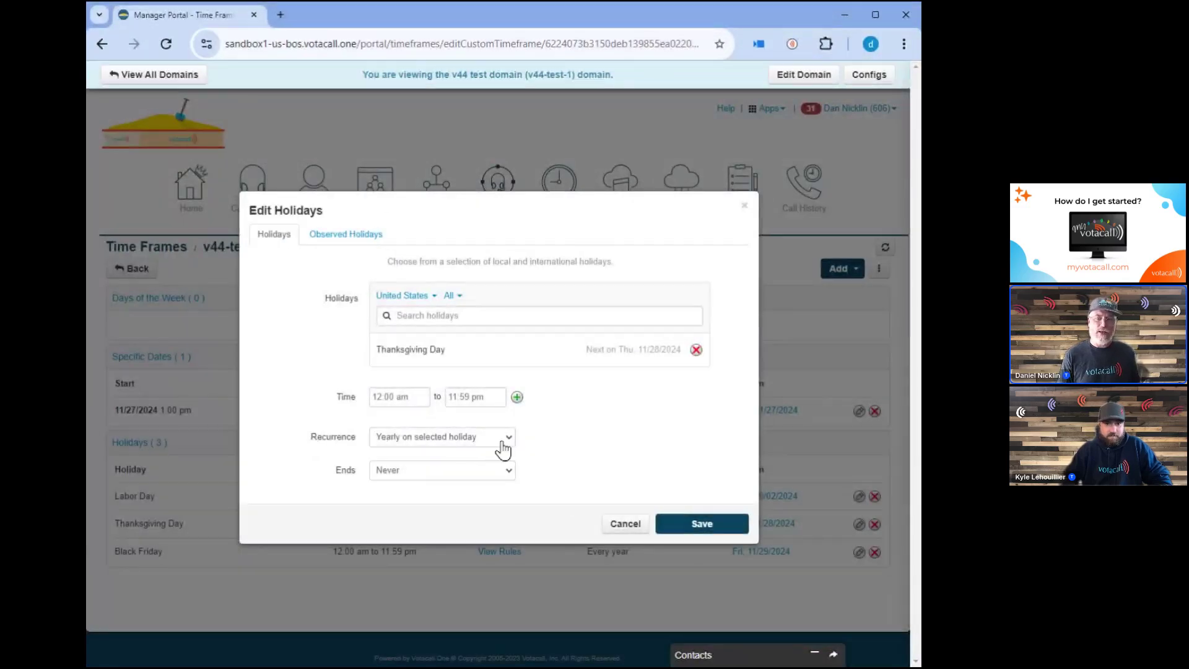
left_click(358, 241)
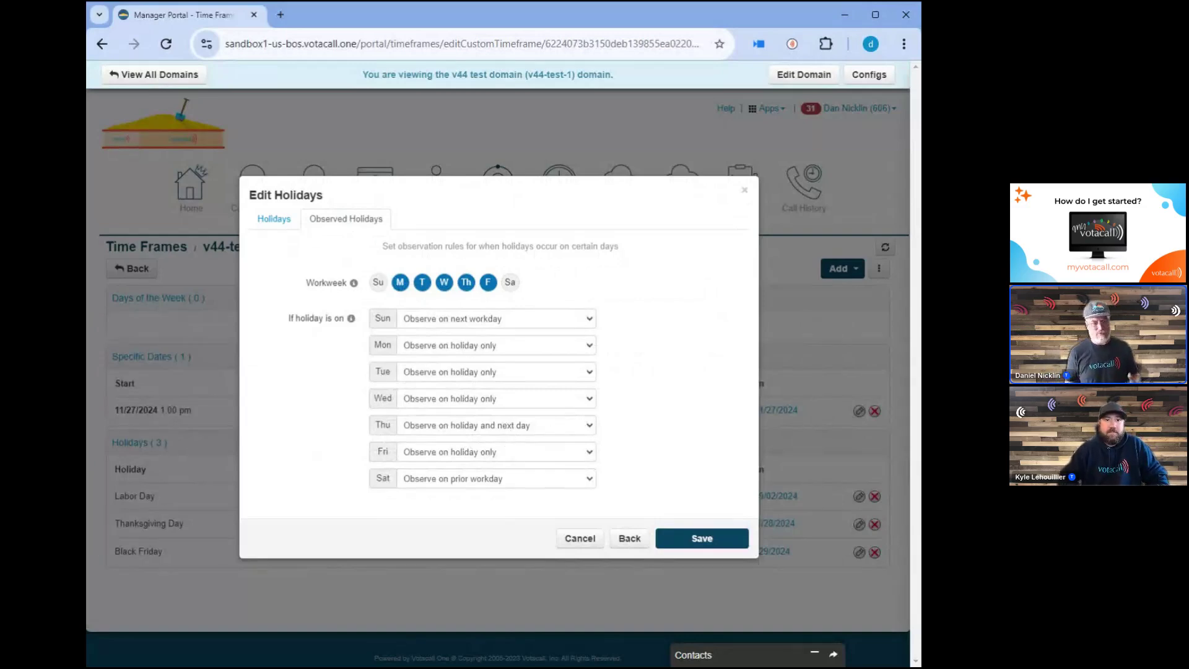
left_click(573, 547)
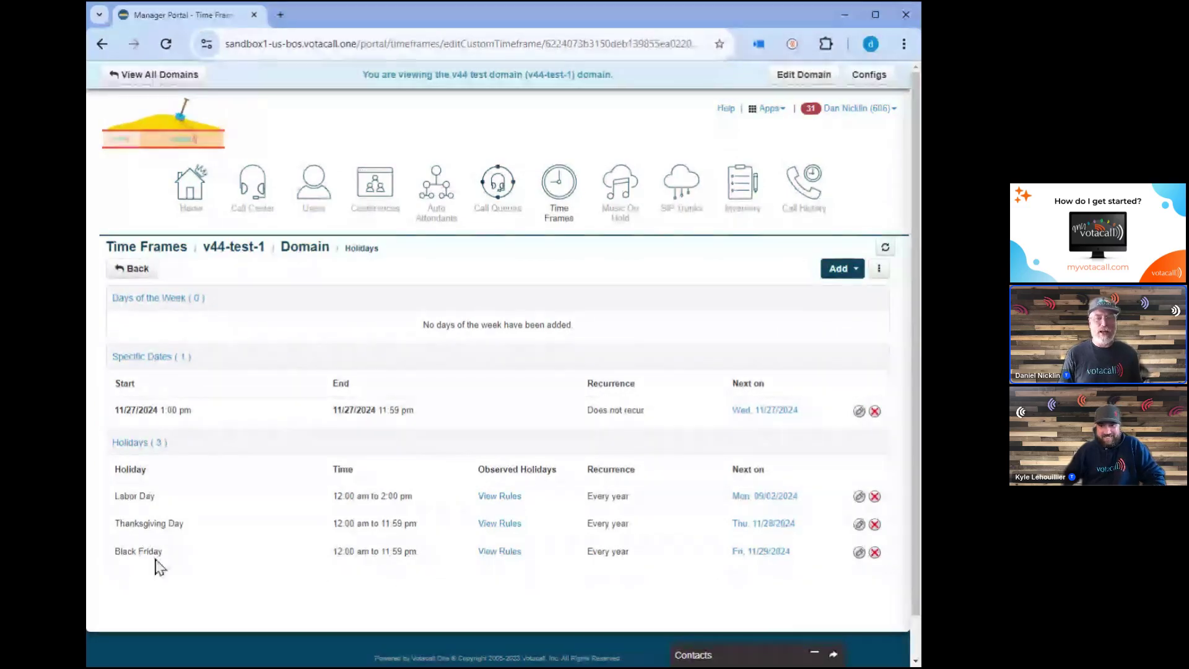
mouse_move(768, 551)
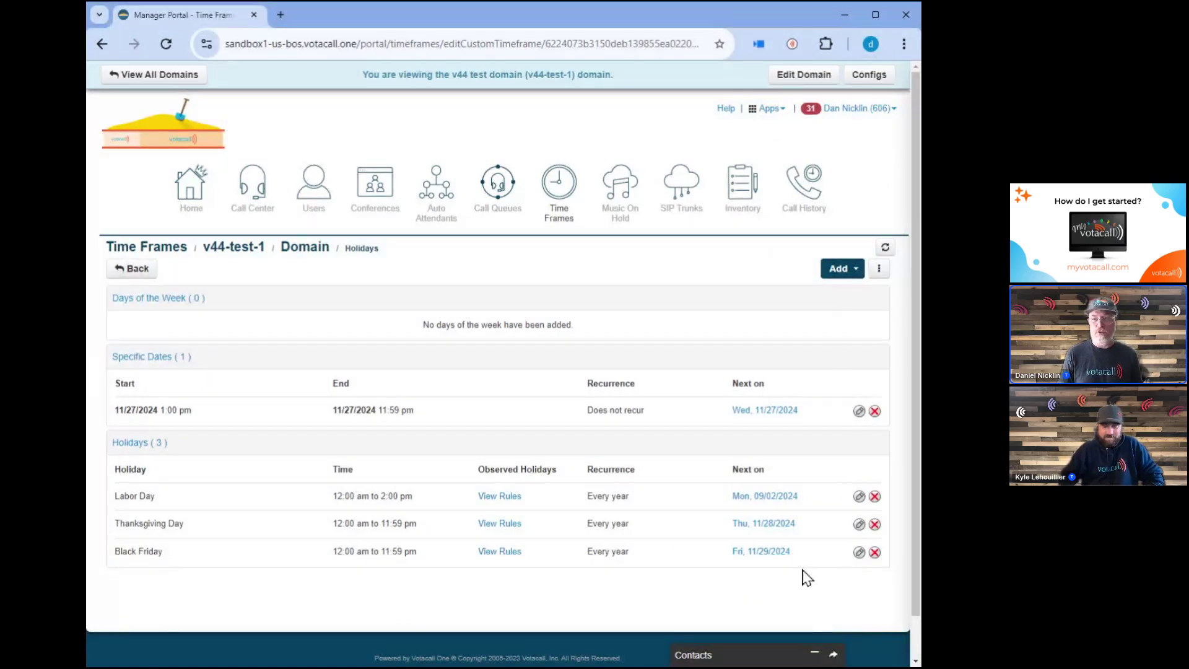
Try adding Martin Luther King Jr. Day to the Holidays time frame and view its observation rules, without saving
left_click(843, 269)
left_click(794, 327)
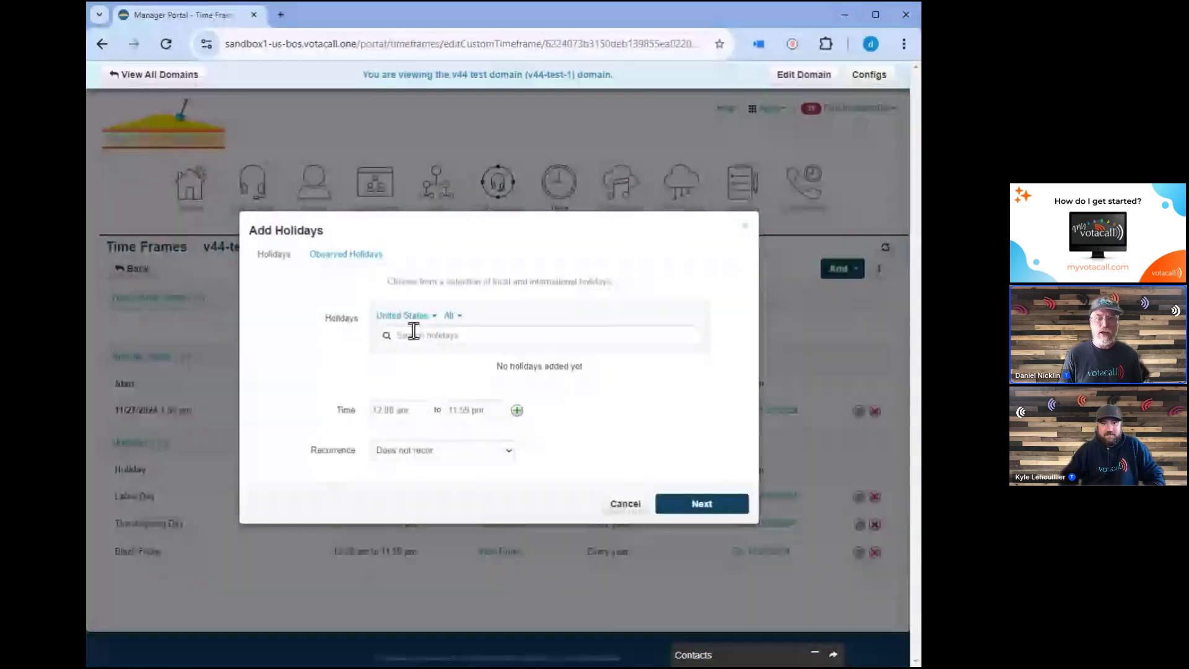
left_click(413, 333)
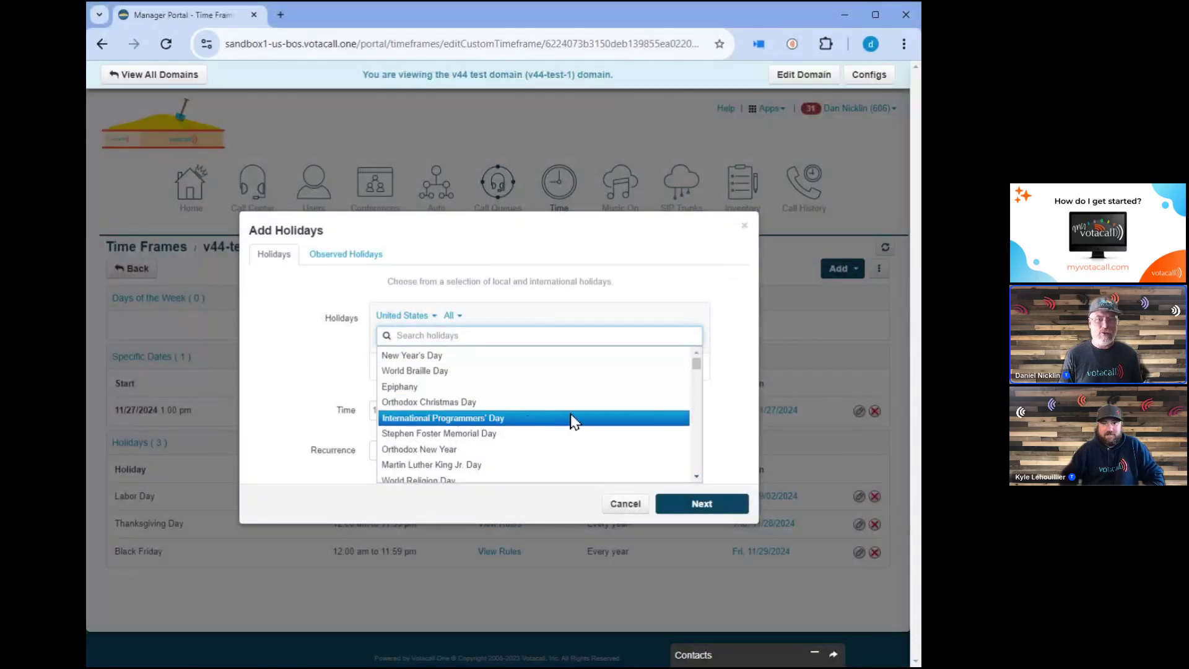
left_click(582, 467)
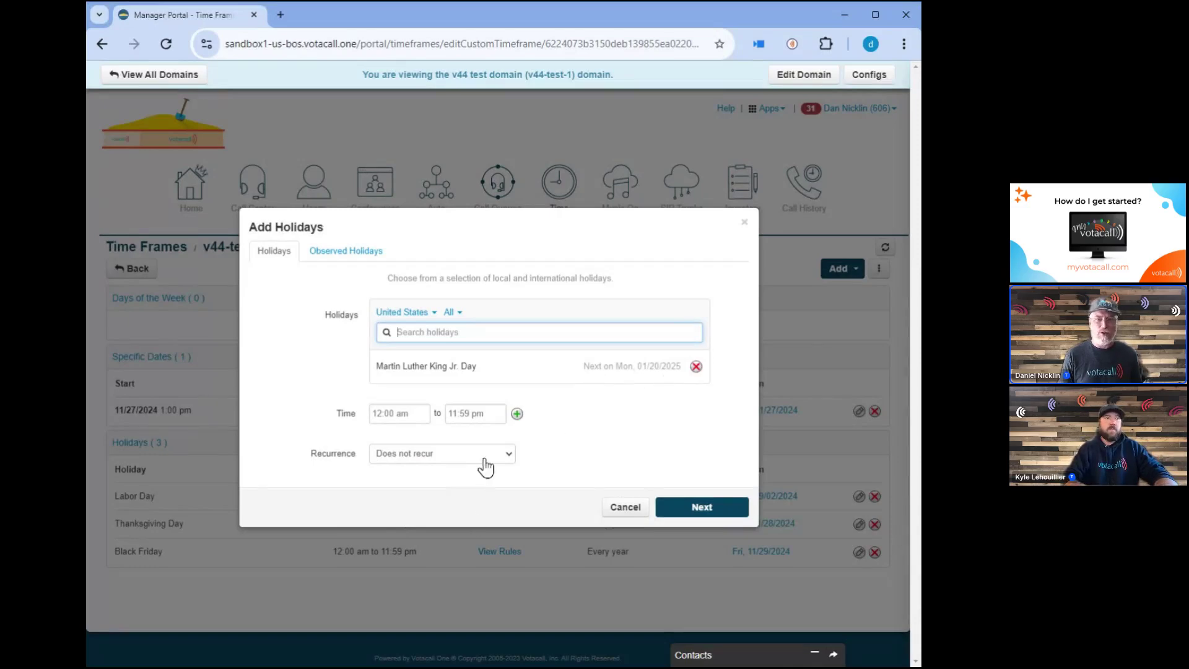
left_click(364, 254)
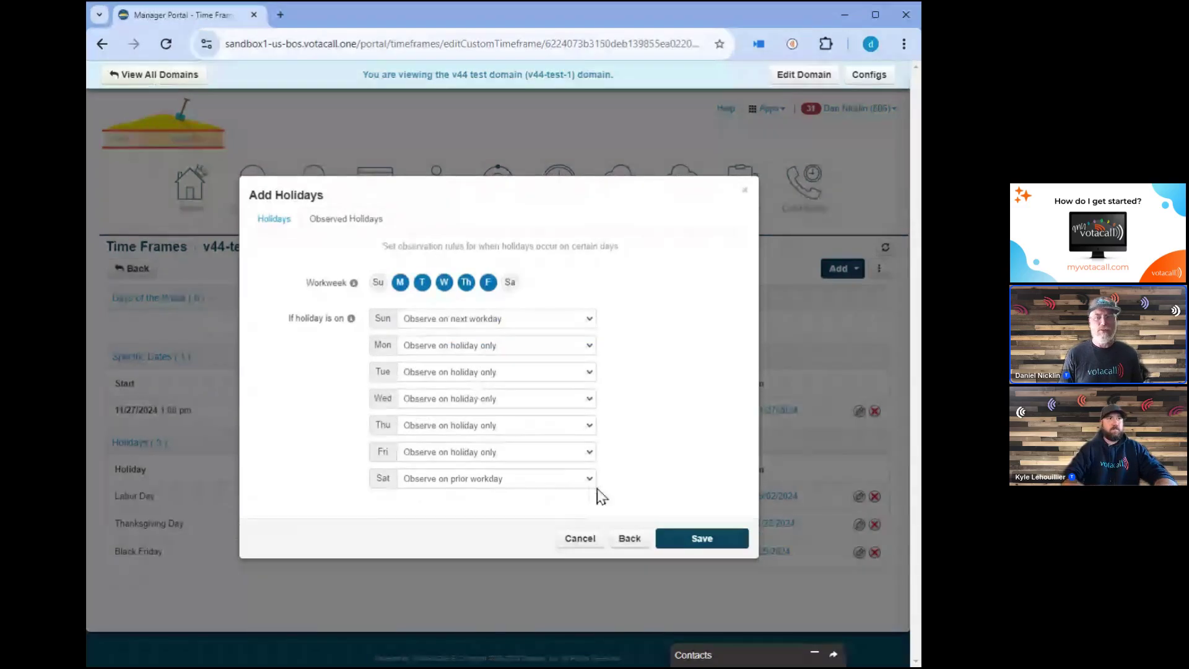
left_click(582, 538)
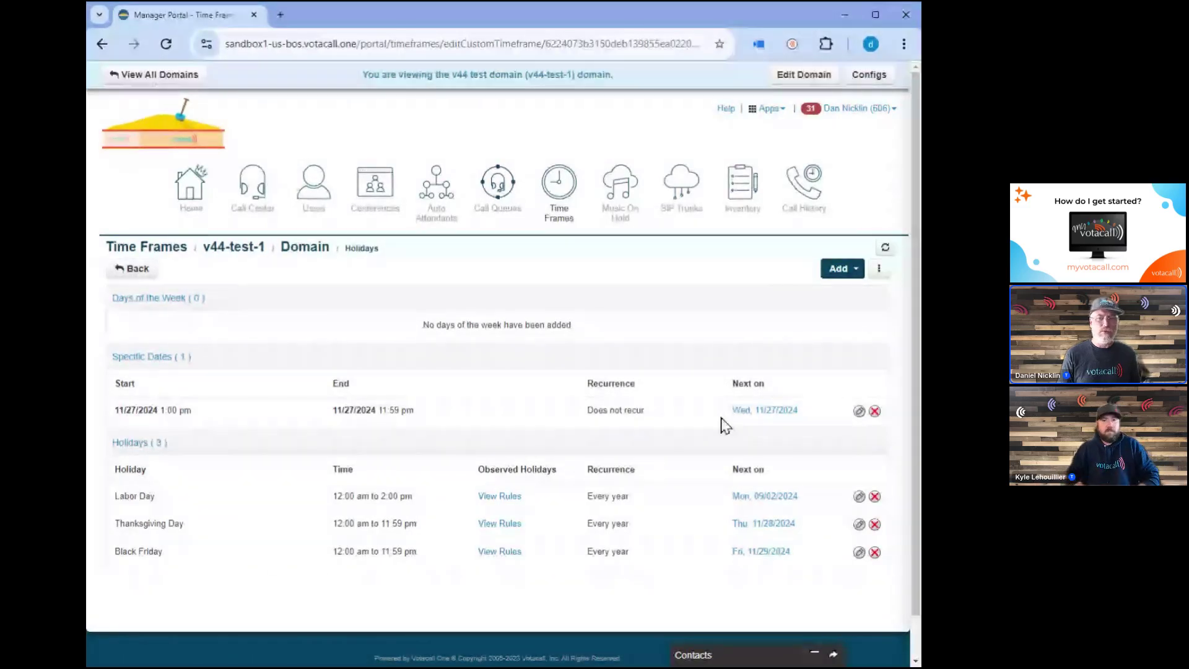
Review the entry types that can be added and the 11/27/2024 specific-date entry, and return to the time frame list
mouse_move(772, 396)
left_click(850, 272)
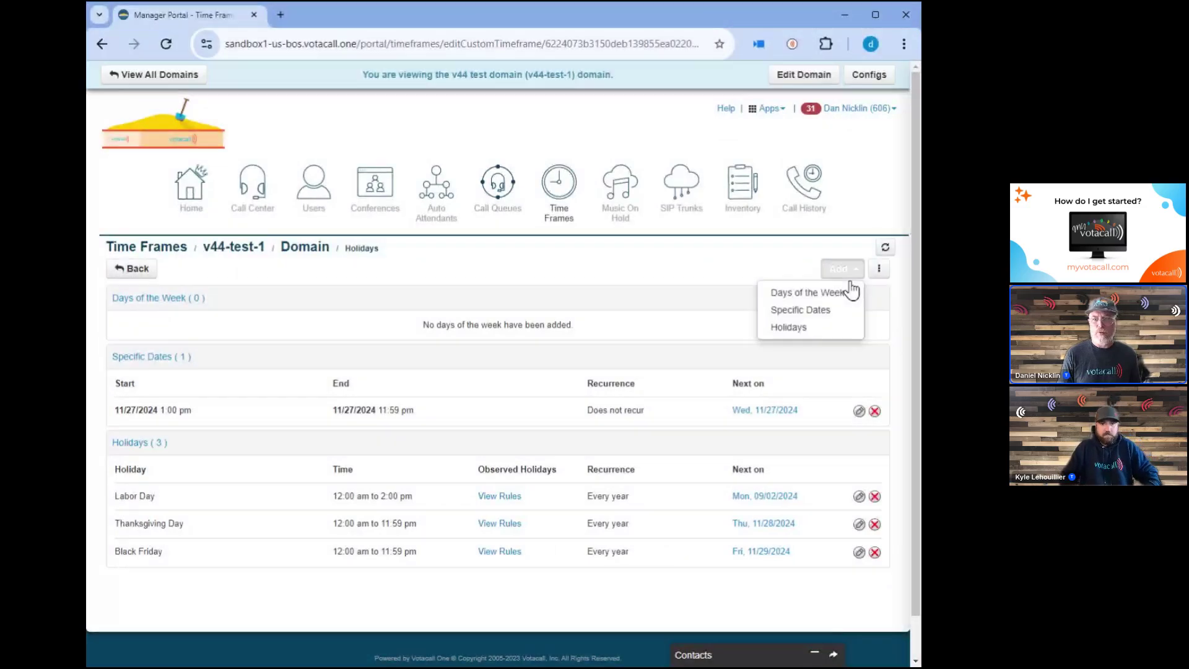
left_click(858, 412)
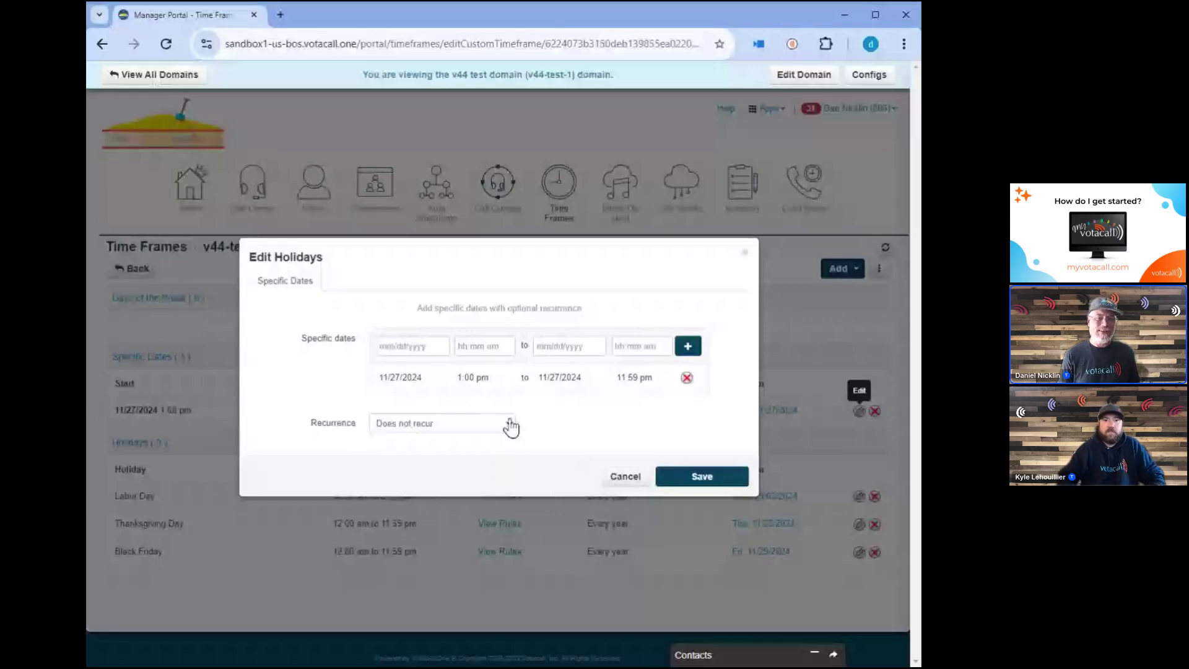
left_click(622, 477)
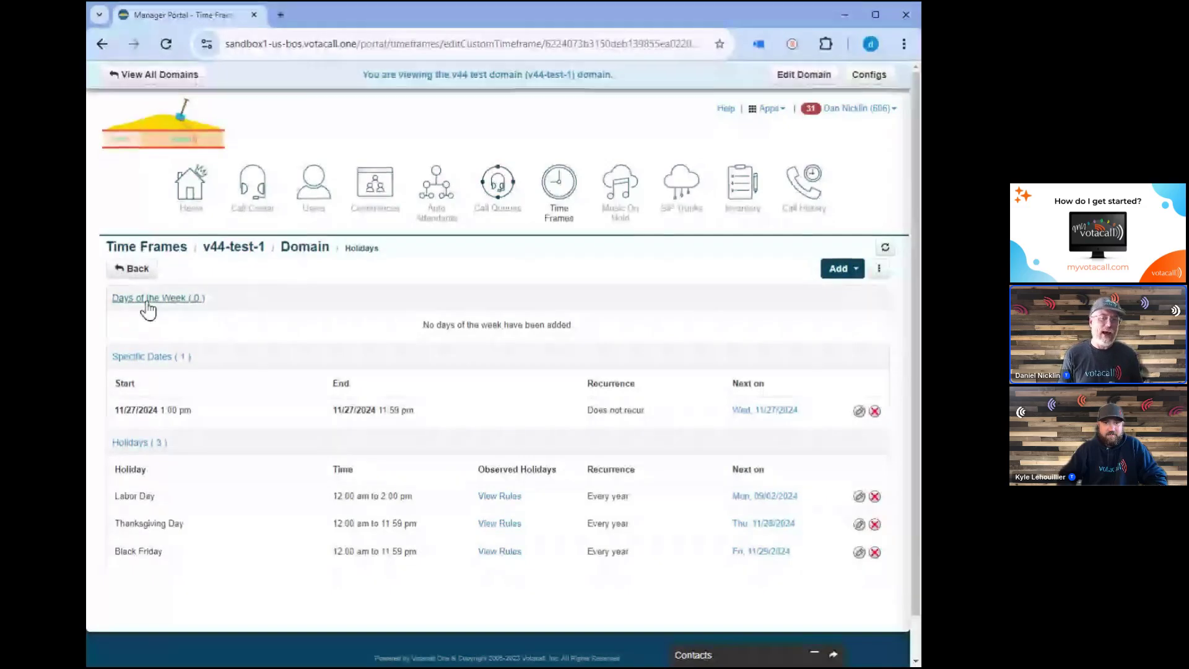
left_click(130, 267)
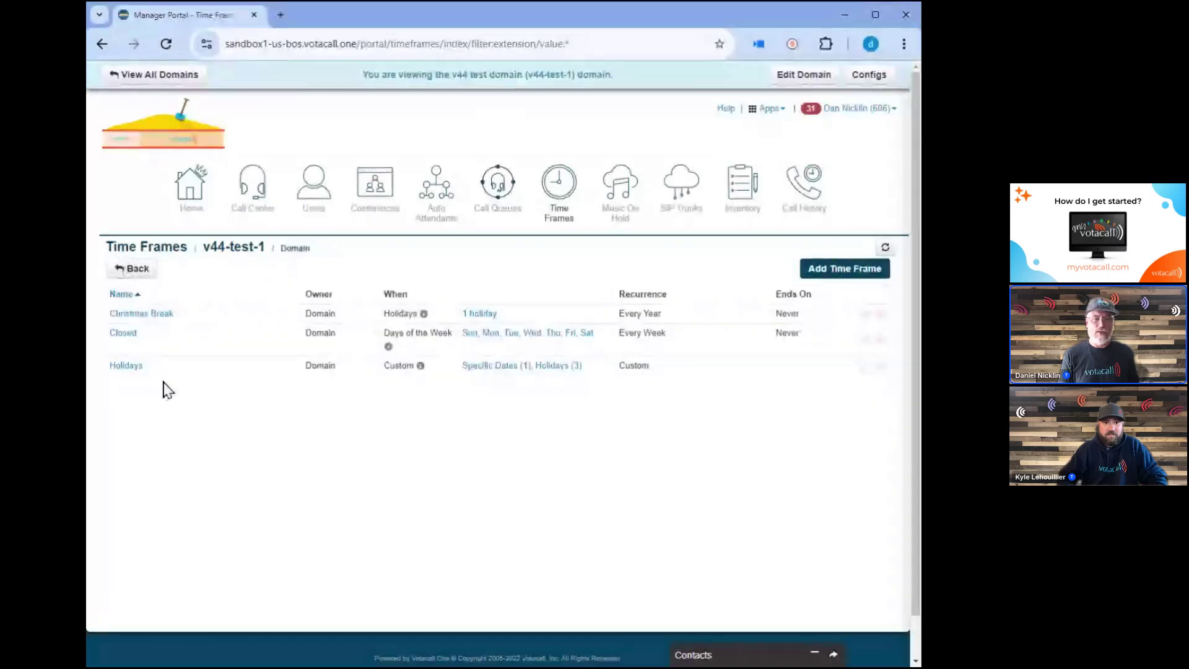
Examine the Christmas Break time frame's observed-holiday rules for each weekday and its holiday settings, leaving without saving
left_click(141, 315)
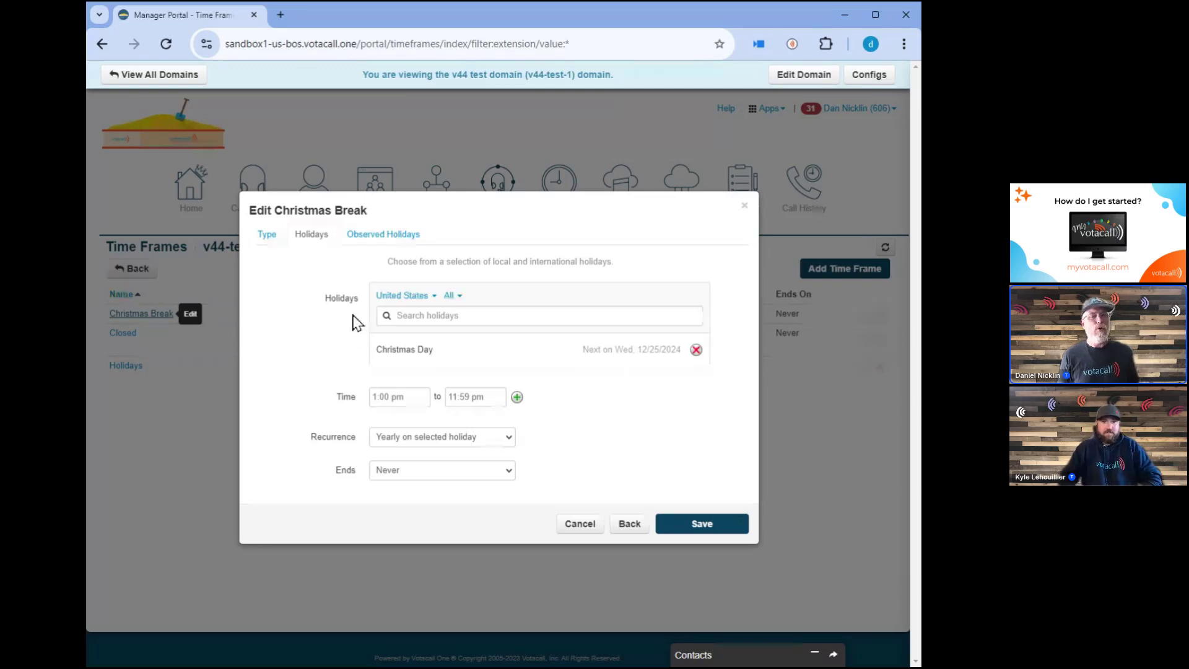
left_click(374, 235)
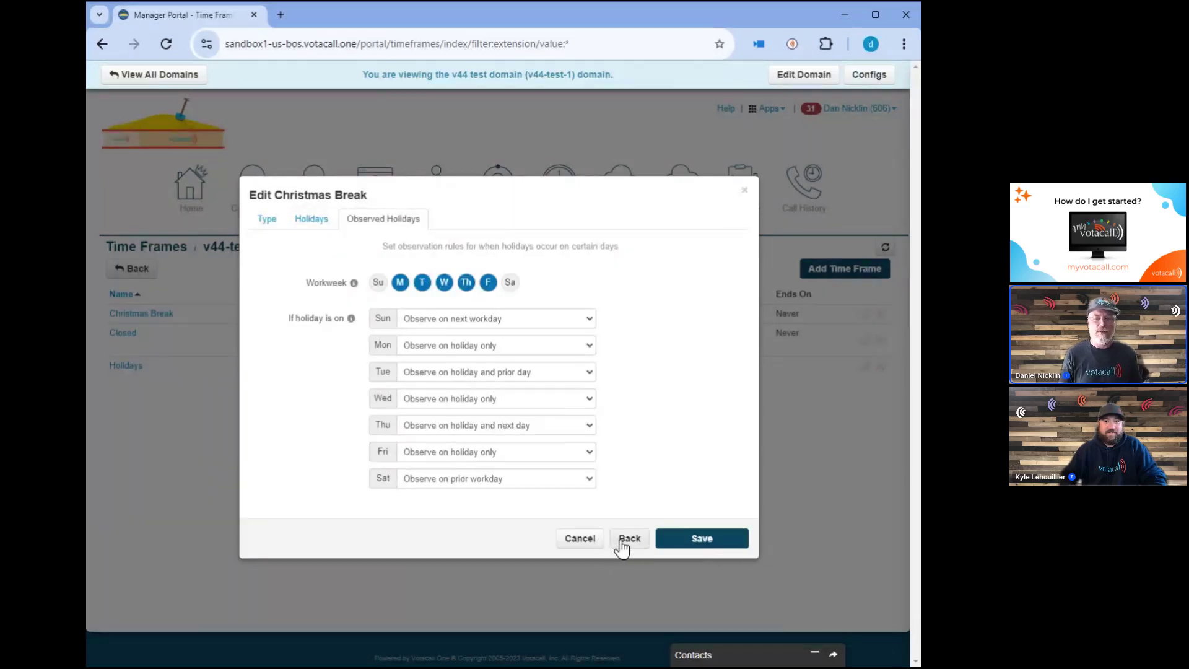
left_click(311, 220)
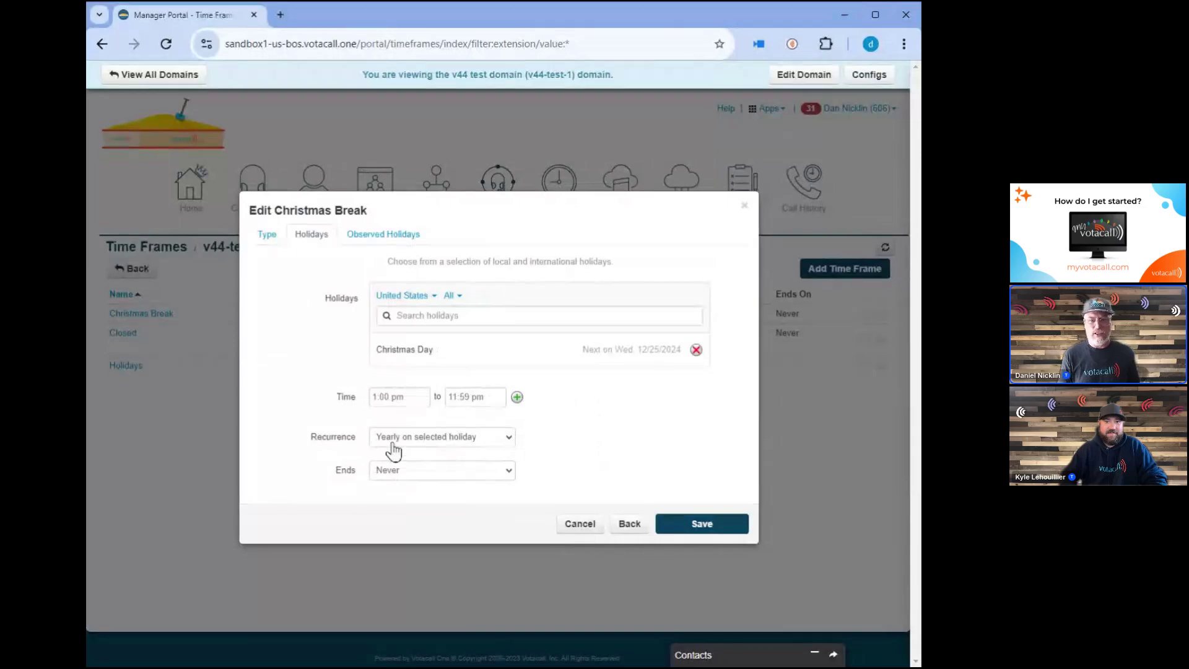
left_click(582, 525)
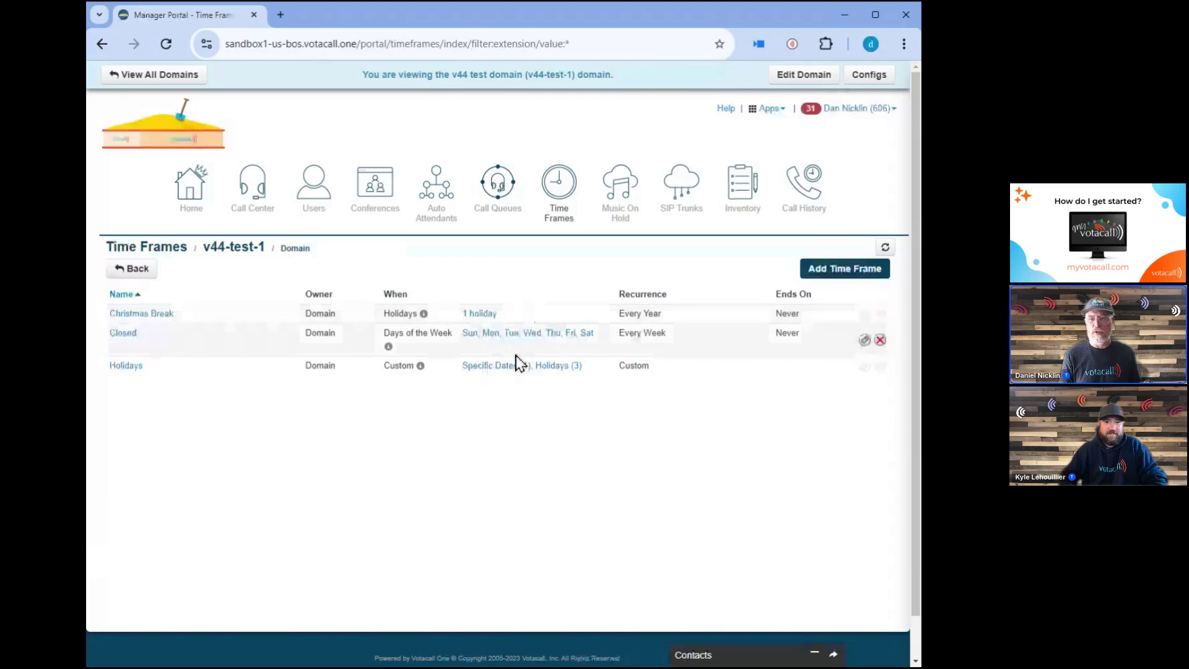
Check the Holidays time frame and review the types available for a new domain time frame, without creating one
left_click(128, 369)
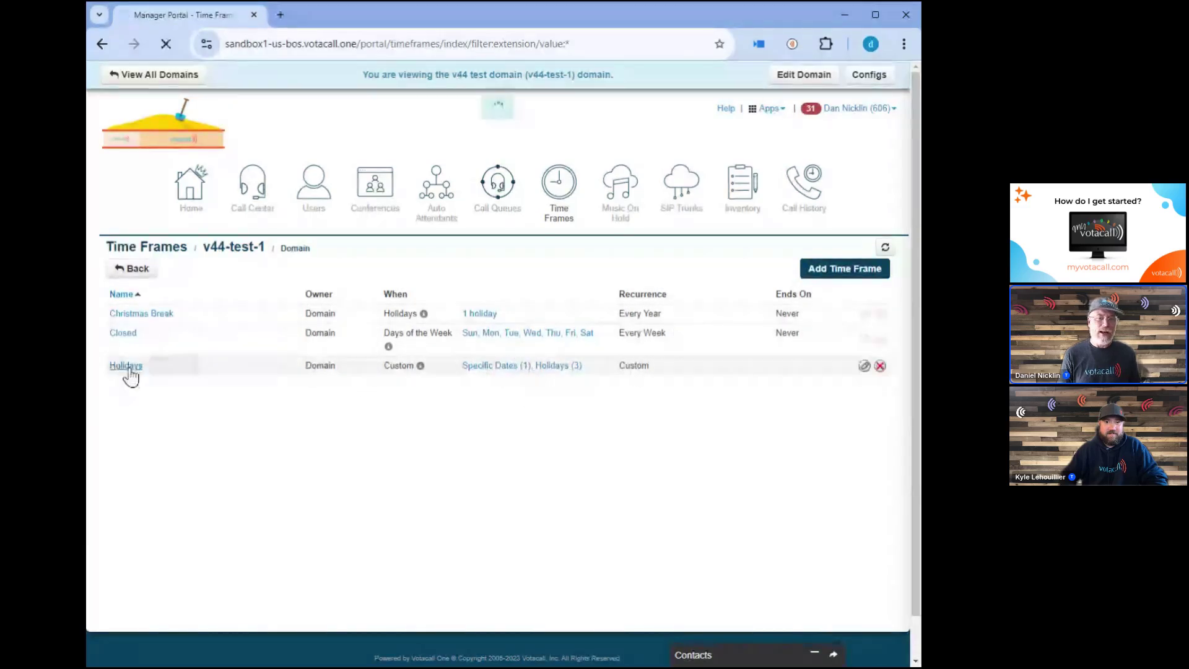
left_click(129, 271)
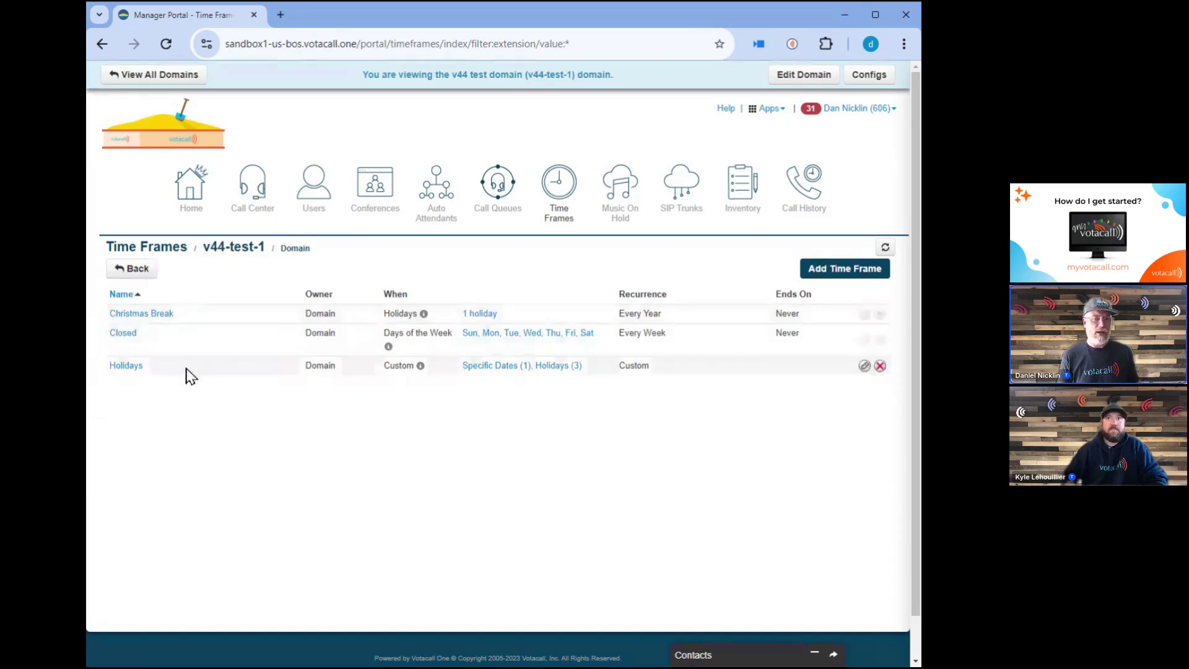
left_click(832, 274)
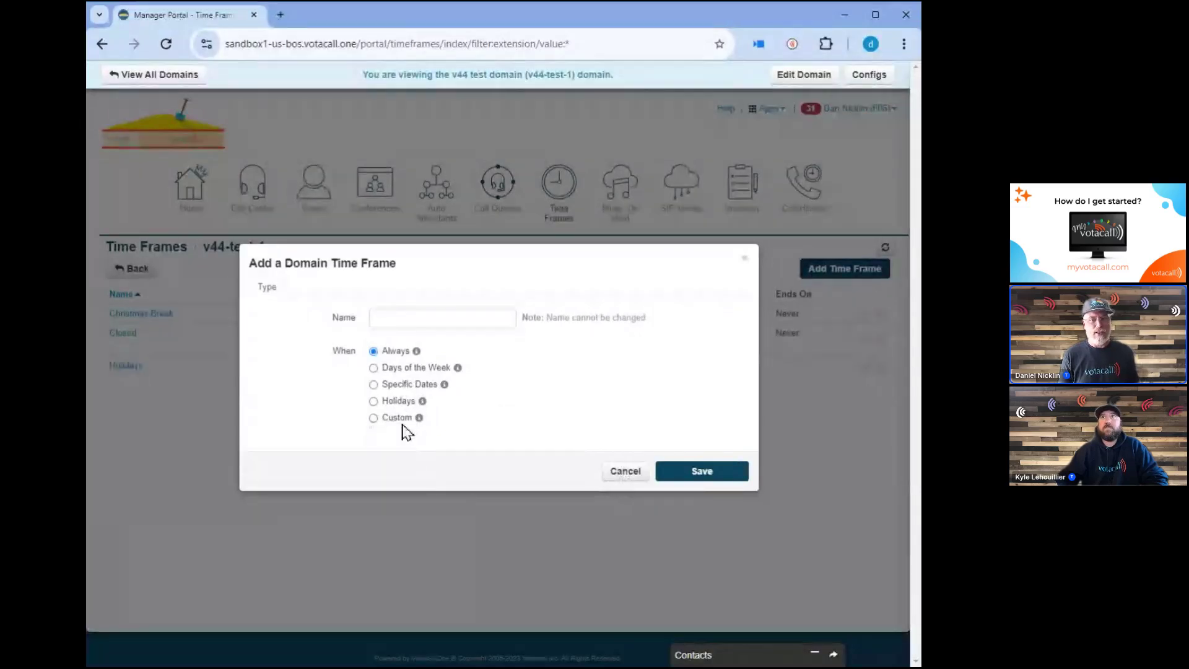
left_click(620, 477)
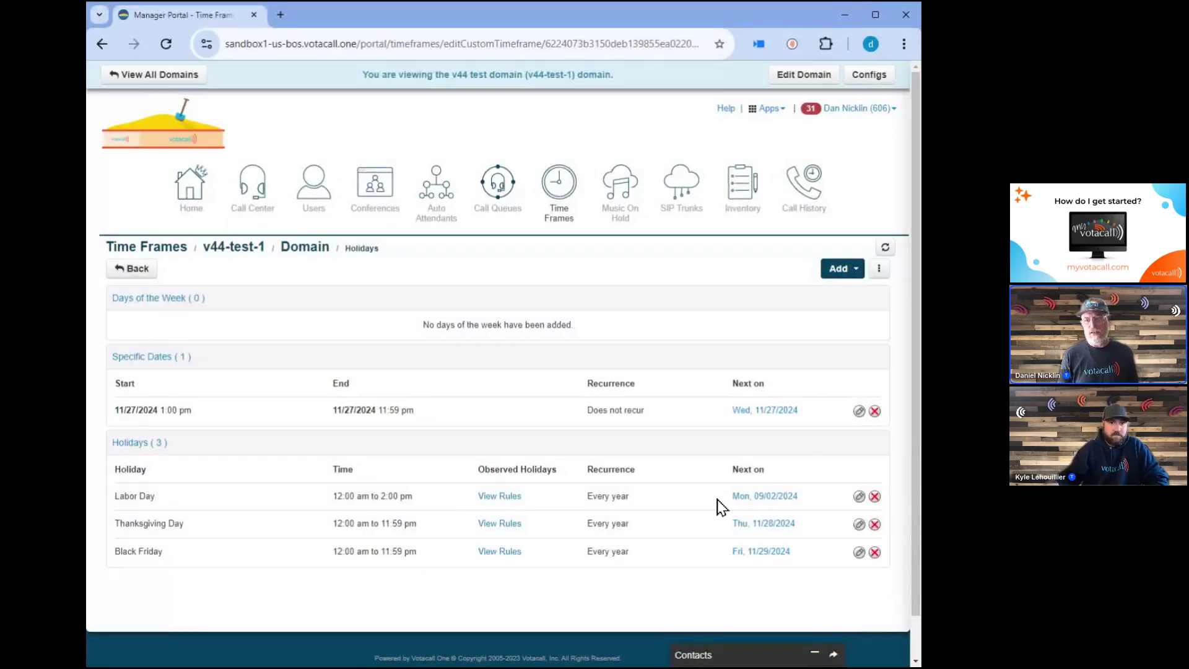
Try adding Christmas Eve to the Holidays time frame, review its recurrence and observed-holiday rules, and leave without saving
left_click(843, 279)
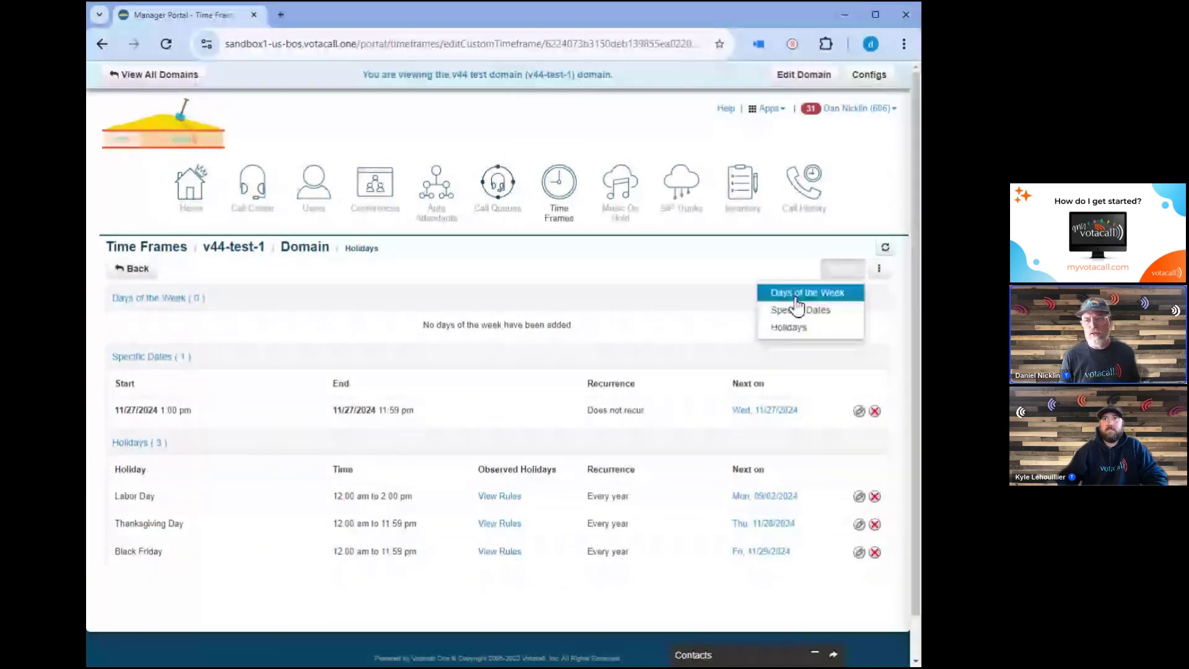
left_click(779, 330)
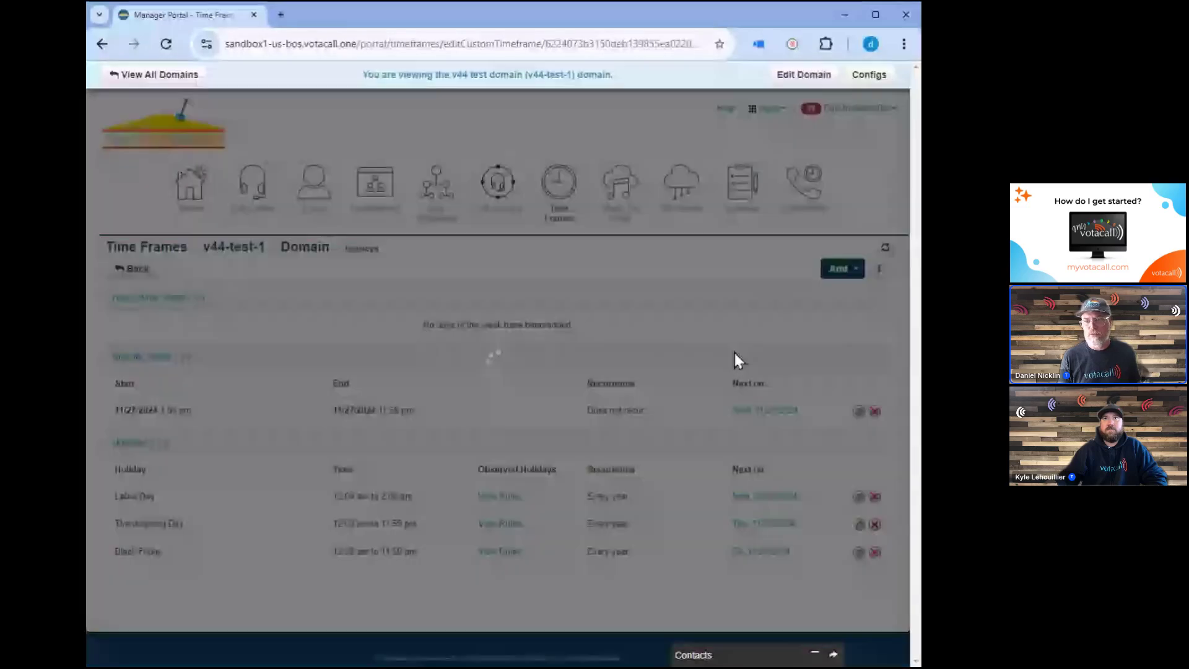
left_click(424, 339)
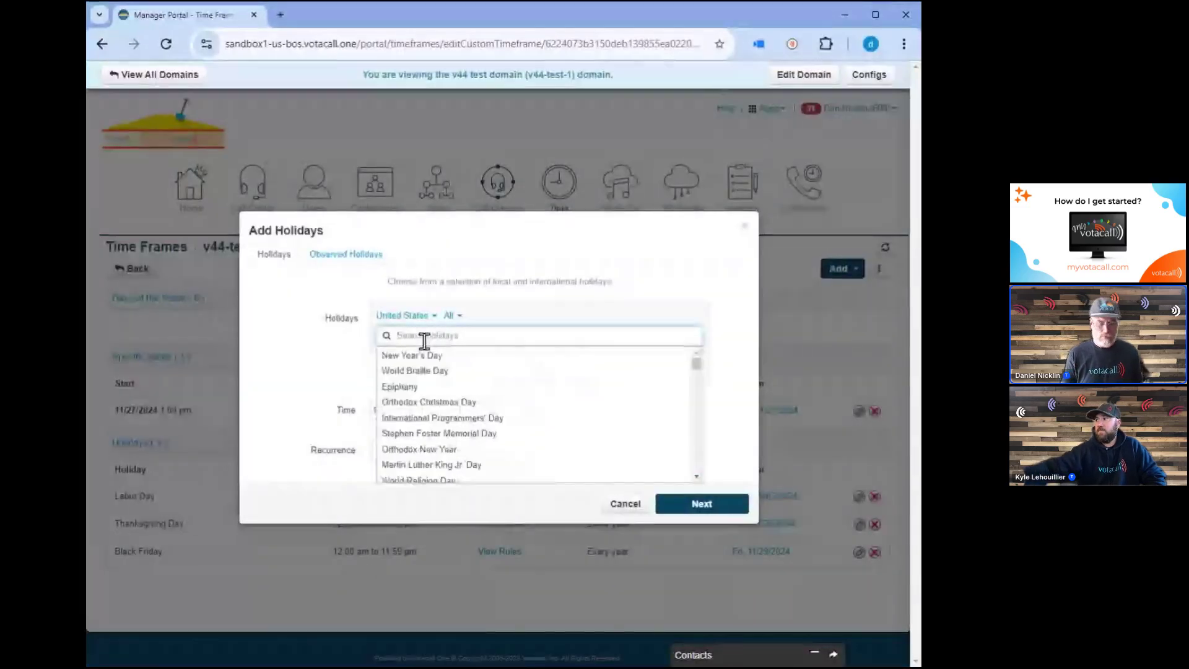
type("day")
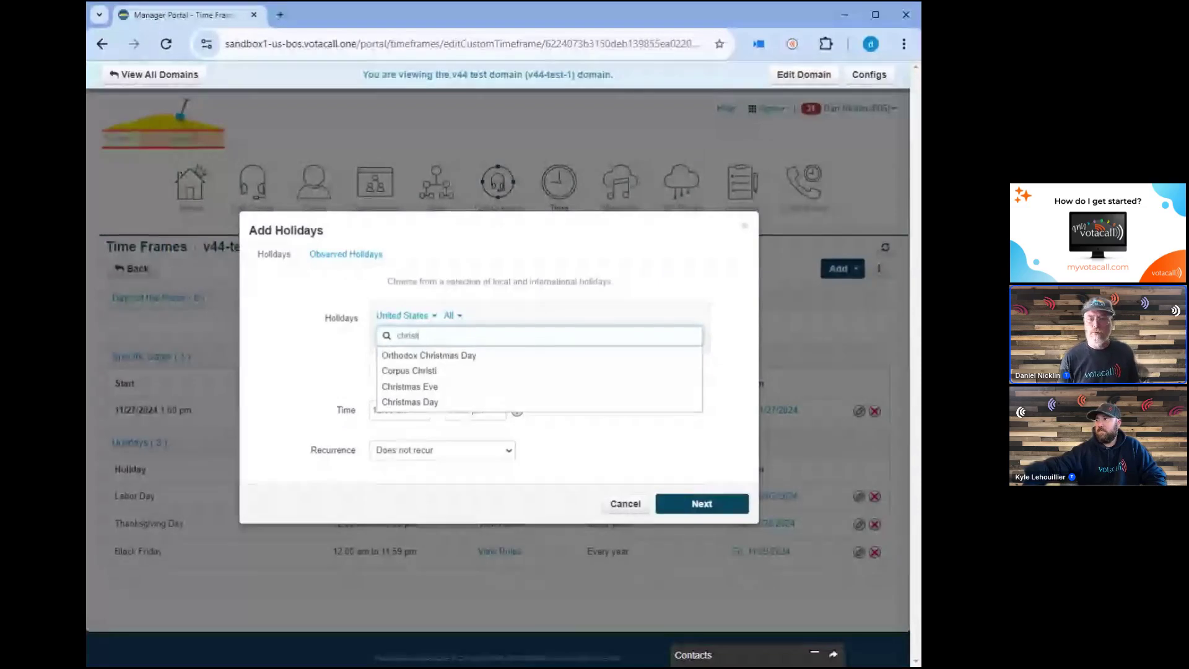
left_click(433, 392)
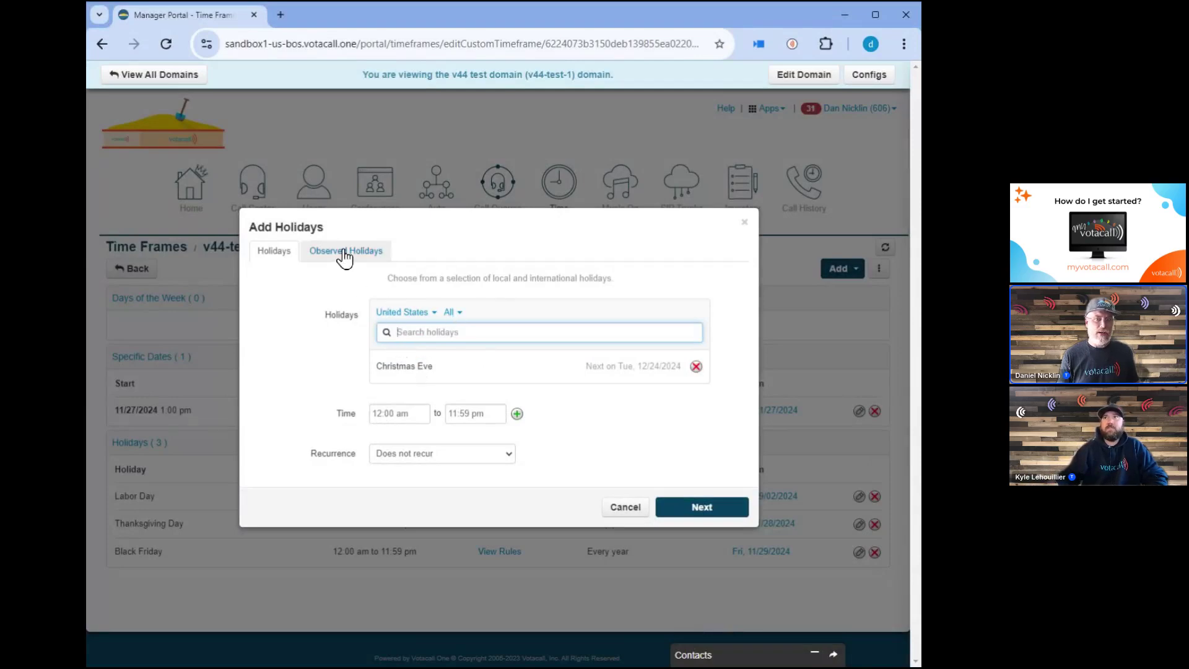
left_click(469, 461)
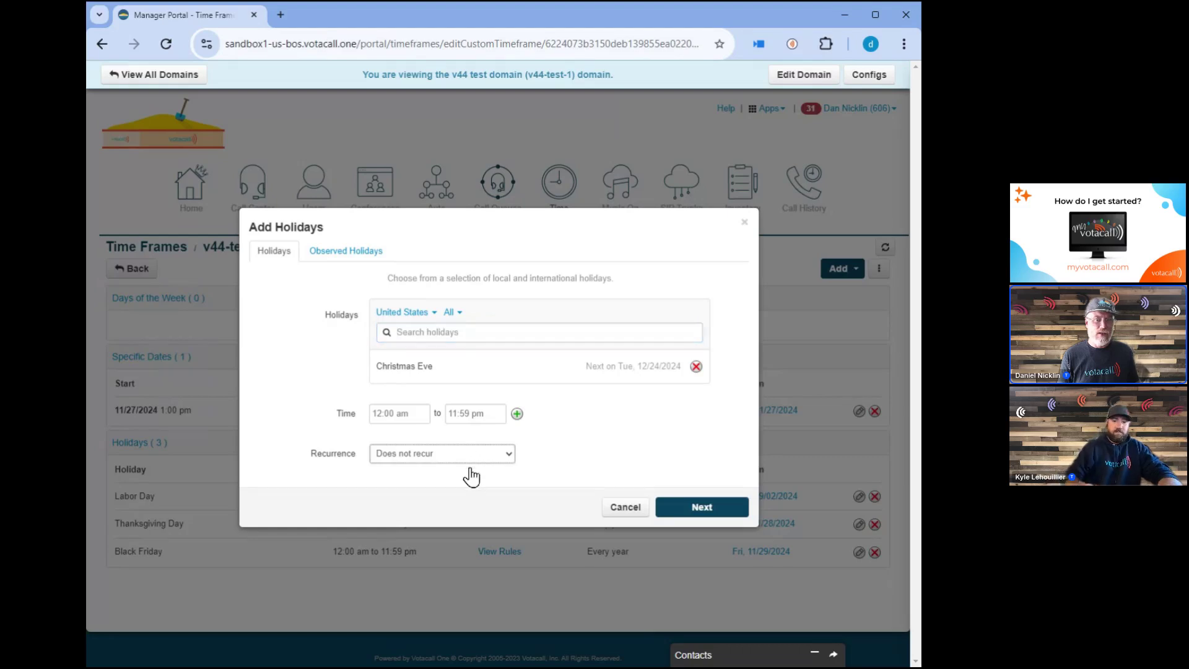
left_click(470, 477)
left_click(330, 241)
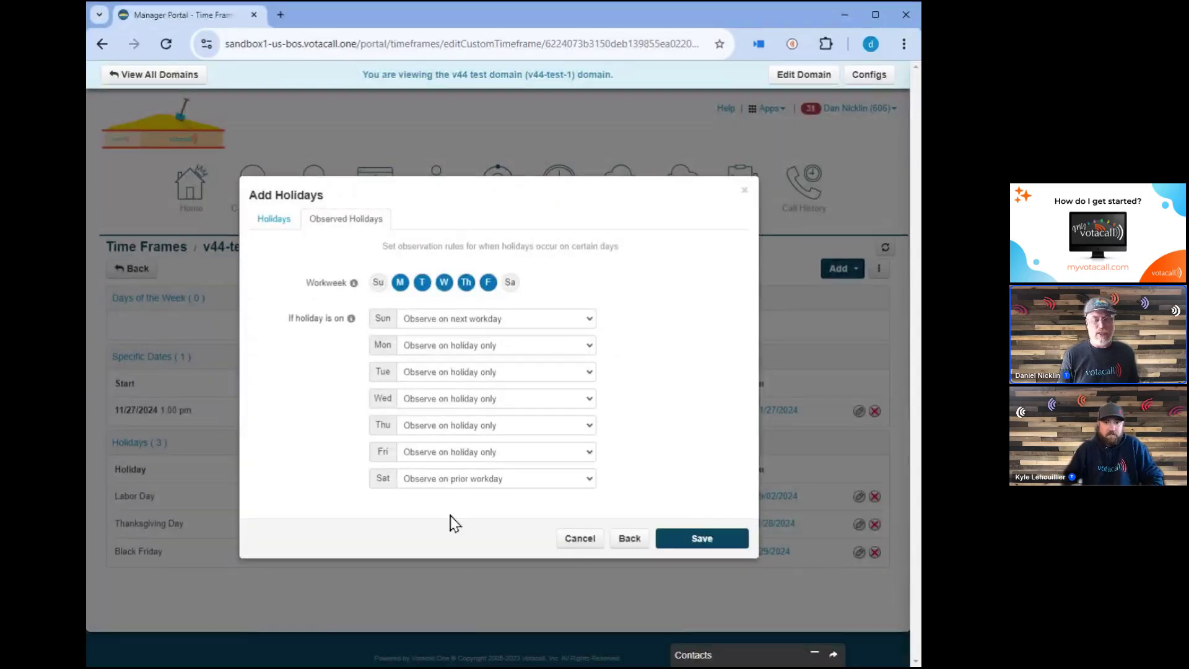
left_click(582, 551)
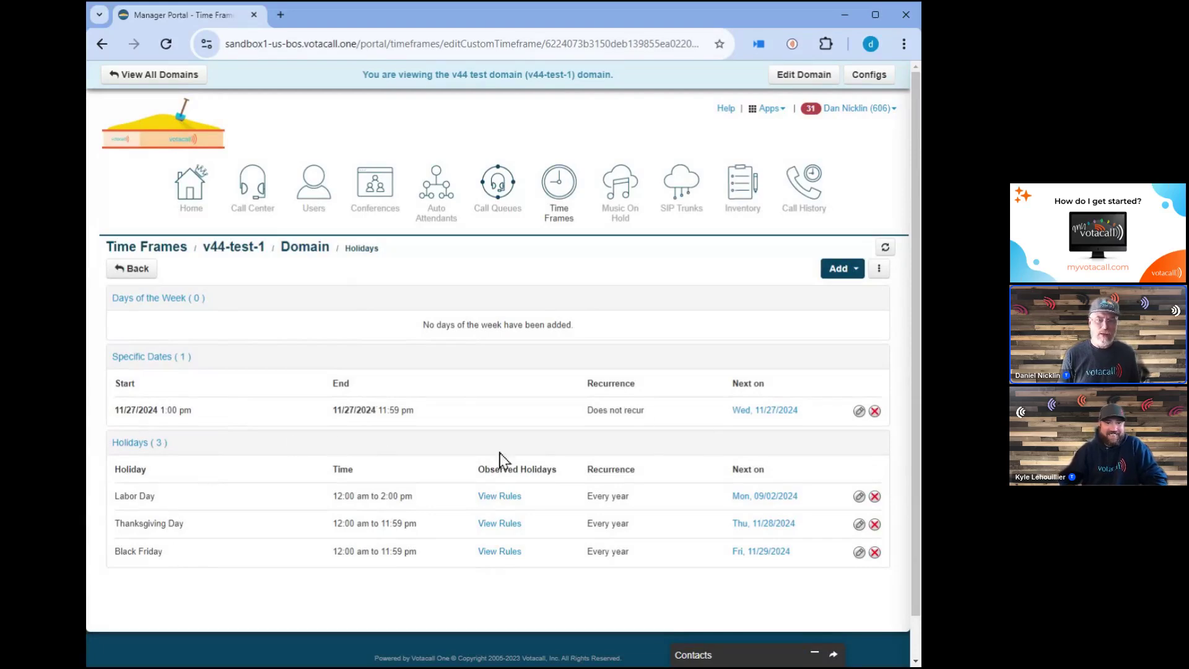
Start another holiday entry in the Holidays time frame and search all United States holidays for "boxin"
left_click(846, 273)
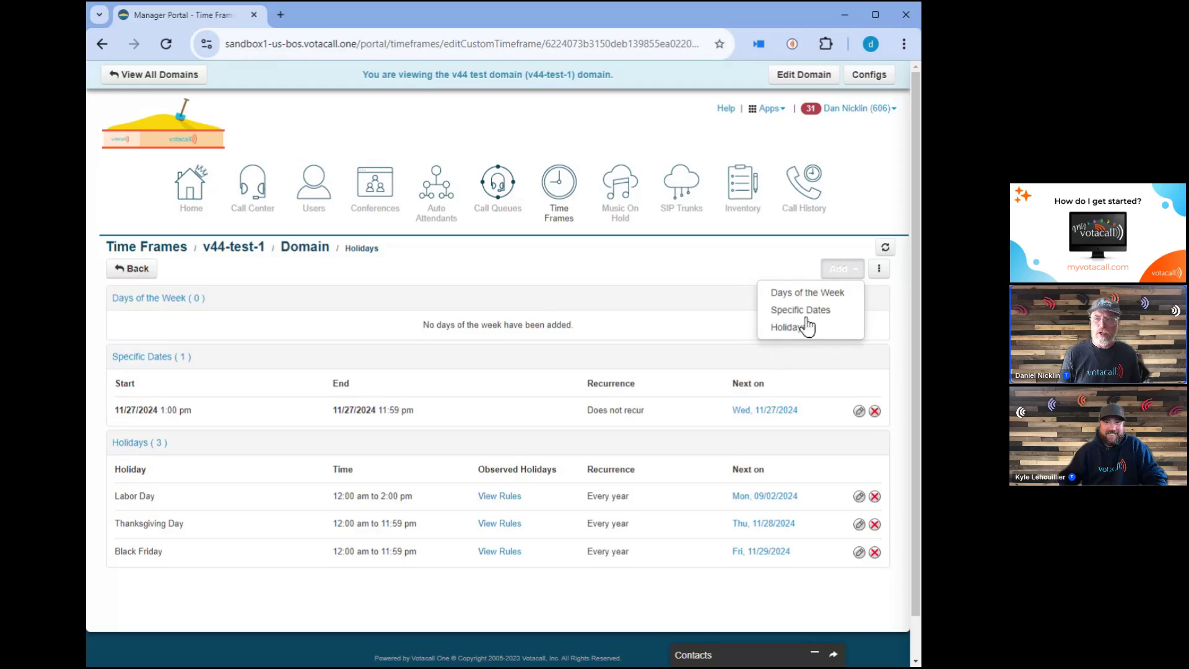
left_click(771, 295)
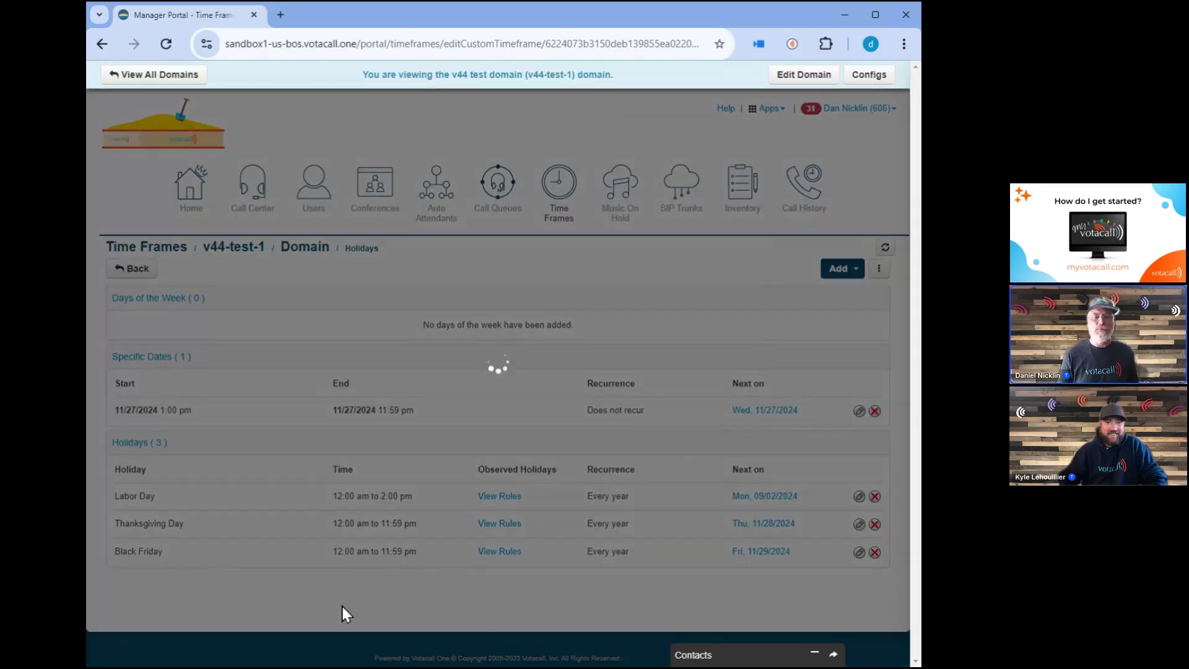
left_click(413, 334)
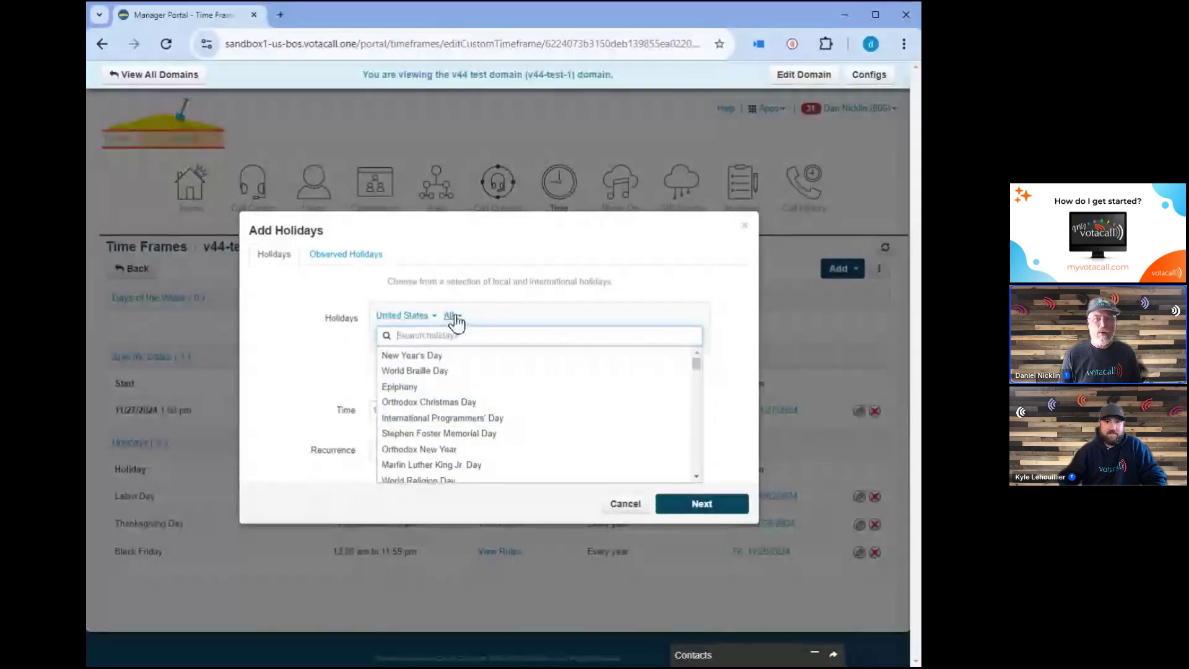
left_click(414, 338)
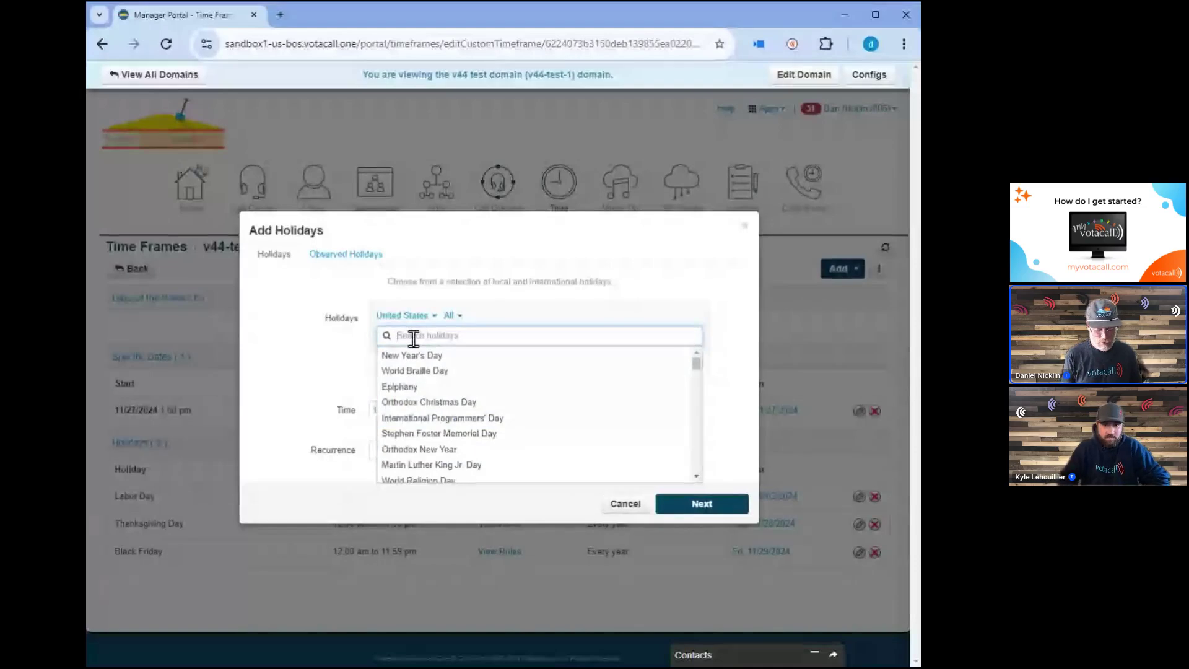
type("box")
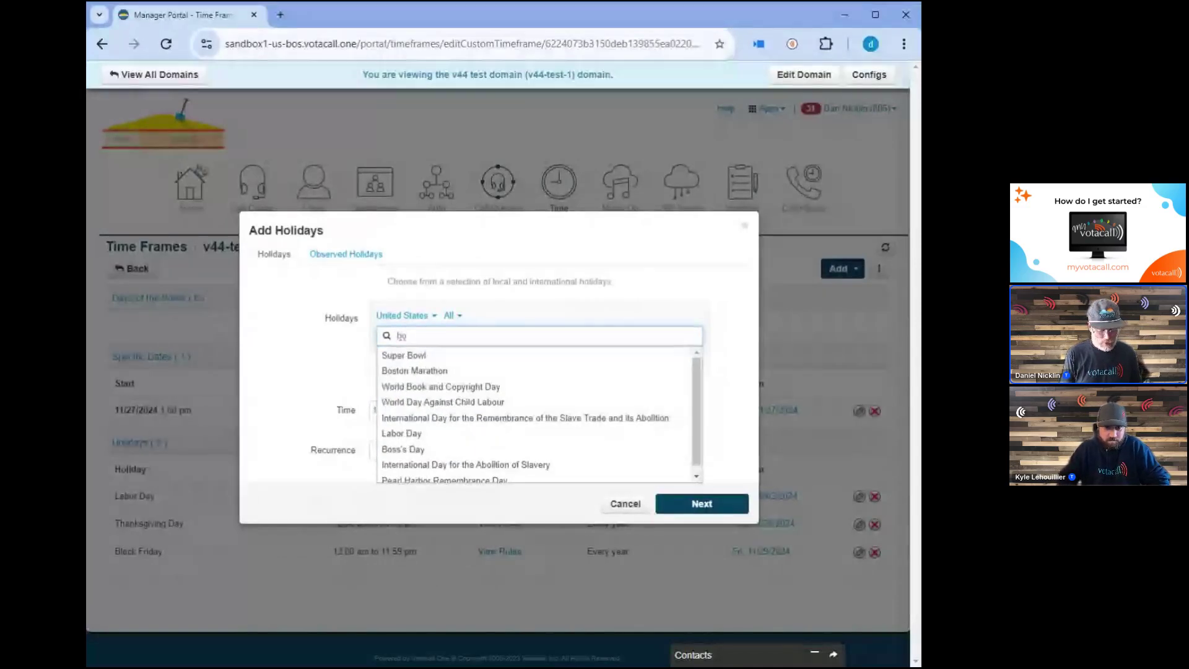
left_click(450, 317)
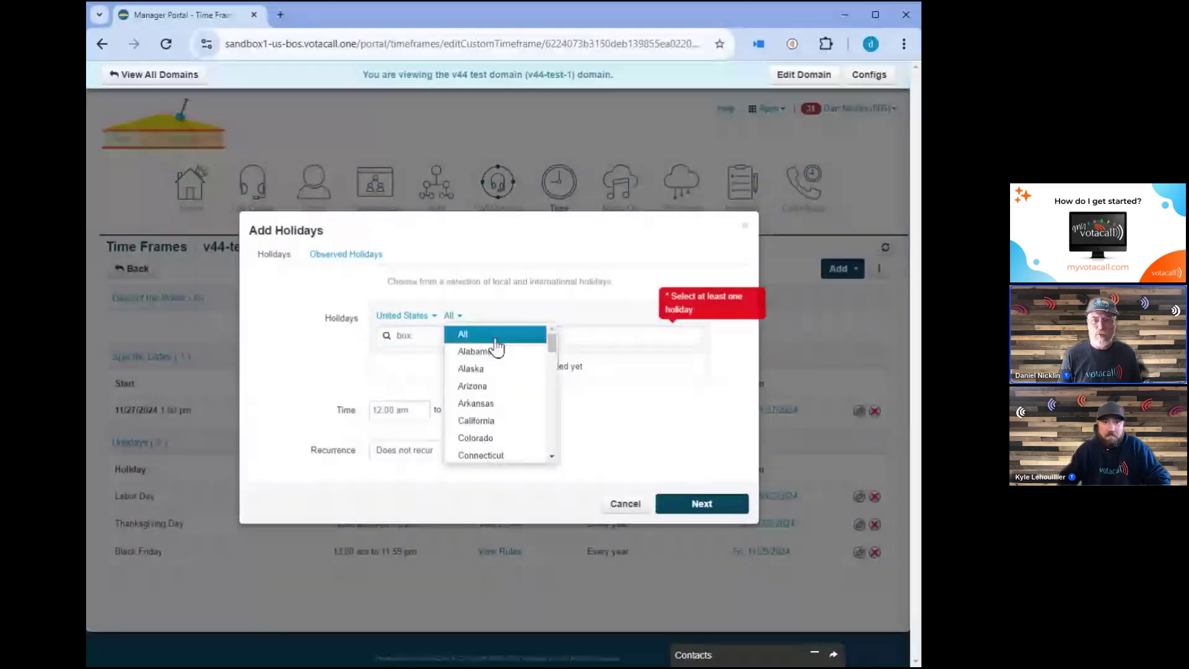
left_click(472, 333)
left_click(453, 338)
type("b")
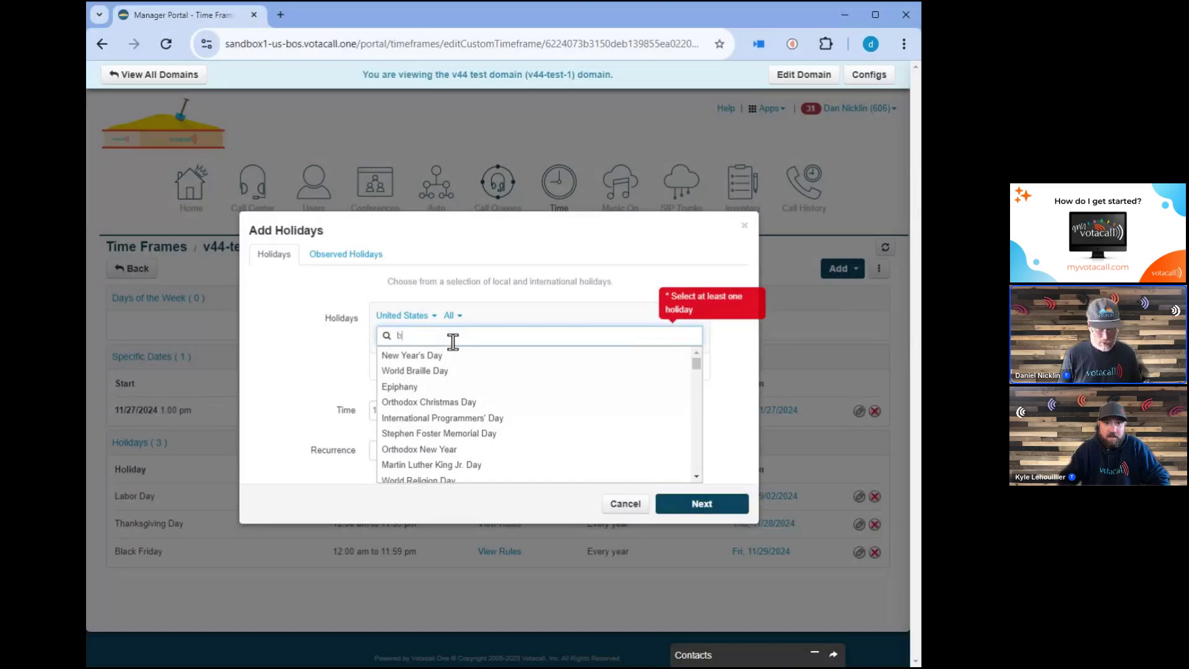
type("oxin")
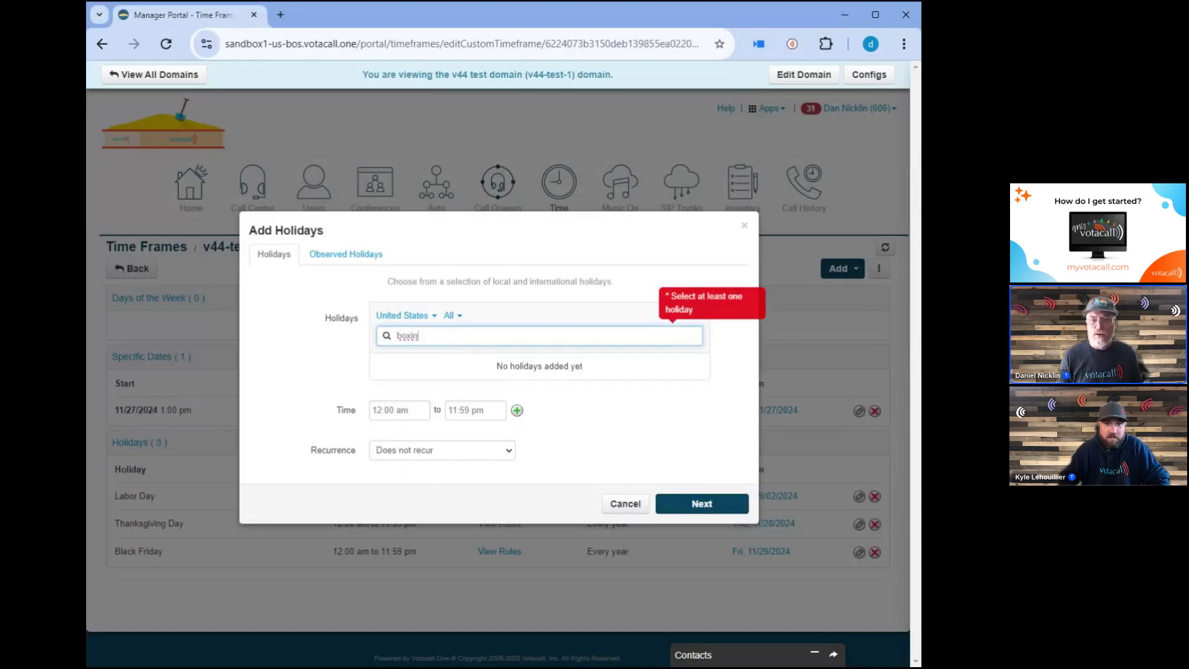
Switch the holiday country to United Kingdom, find and select Boxing Day, and close the entry without saving
left_click(432, 316)
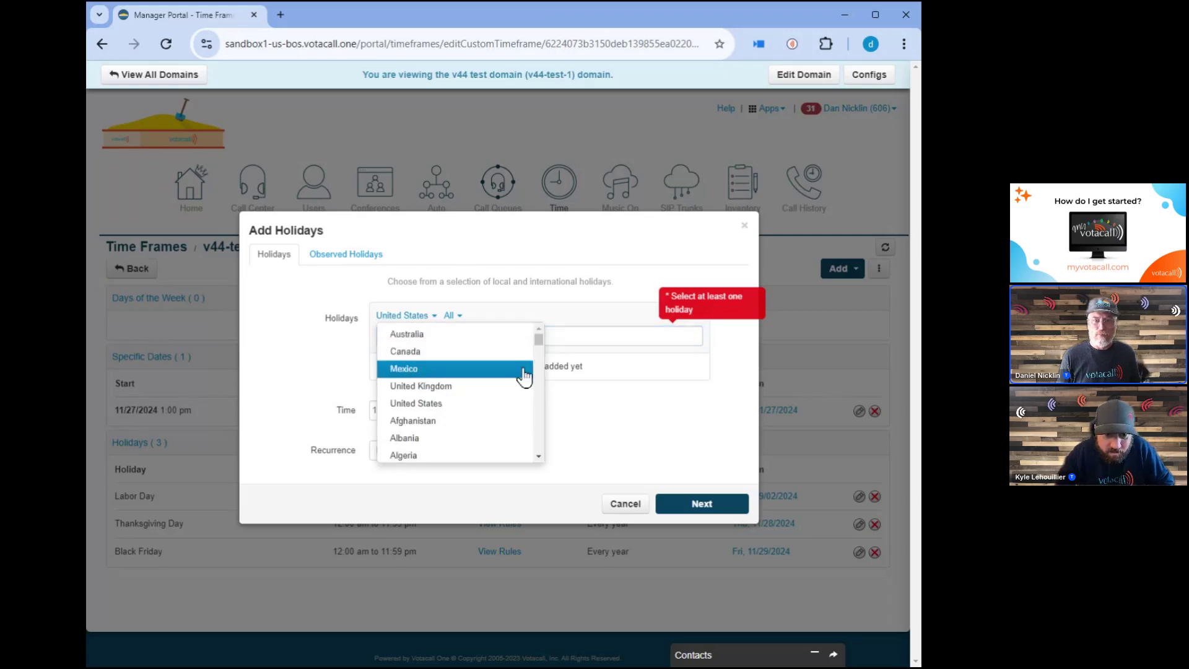
left_click(475, 387)
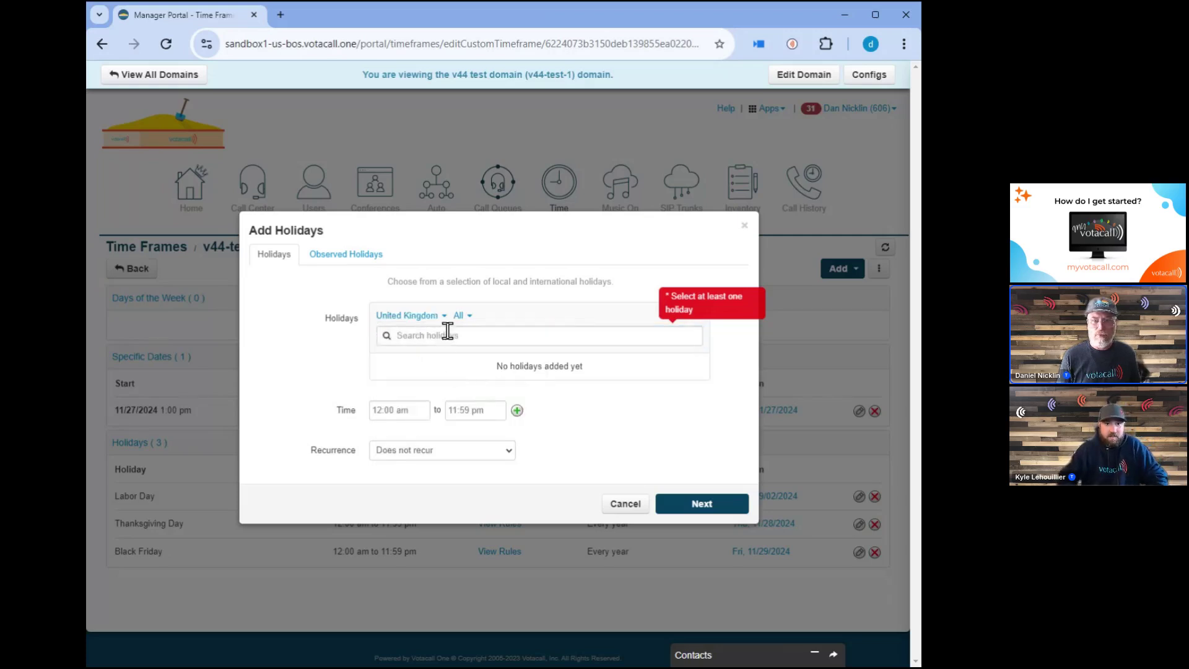
left_click(474, 337)
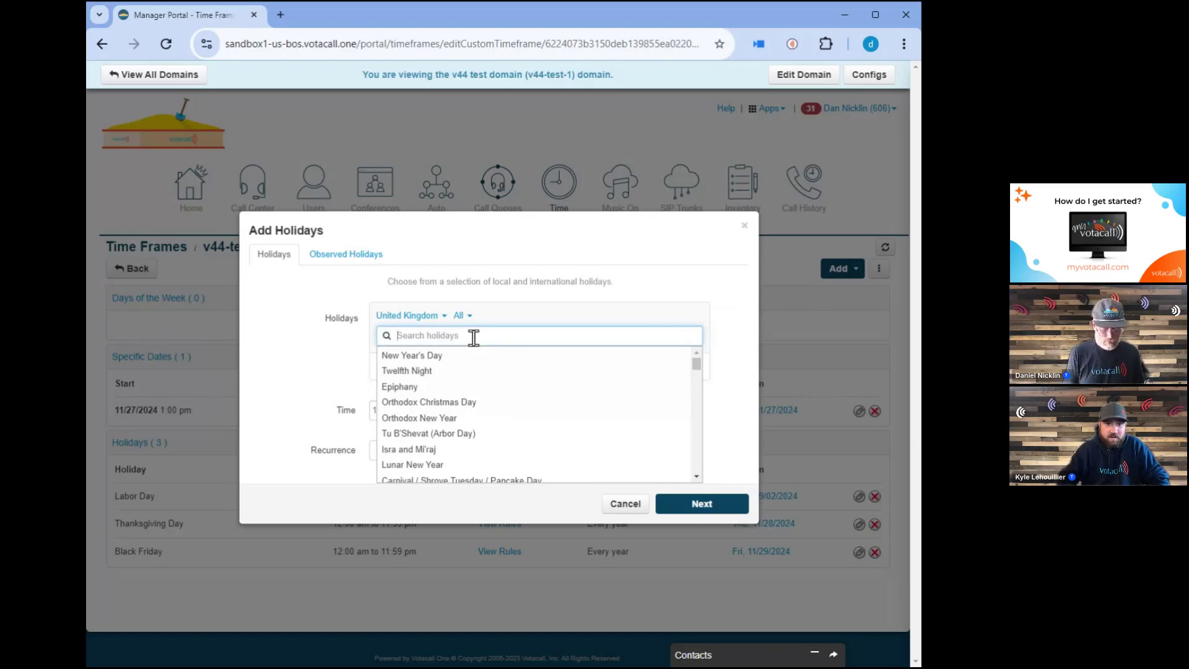
type("boxin")
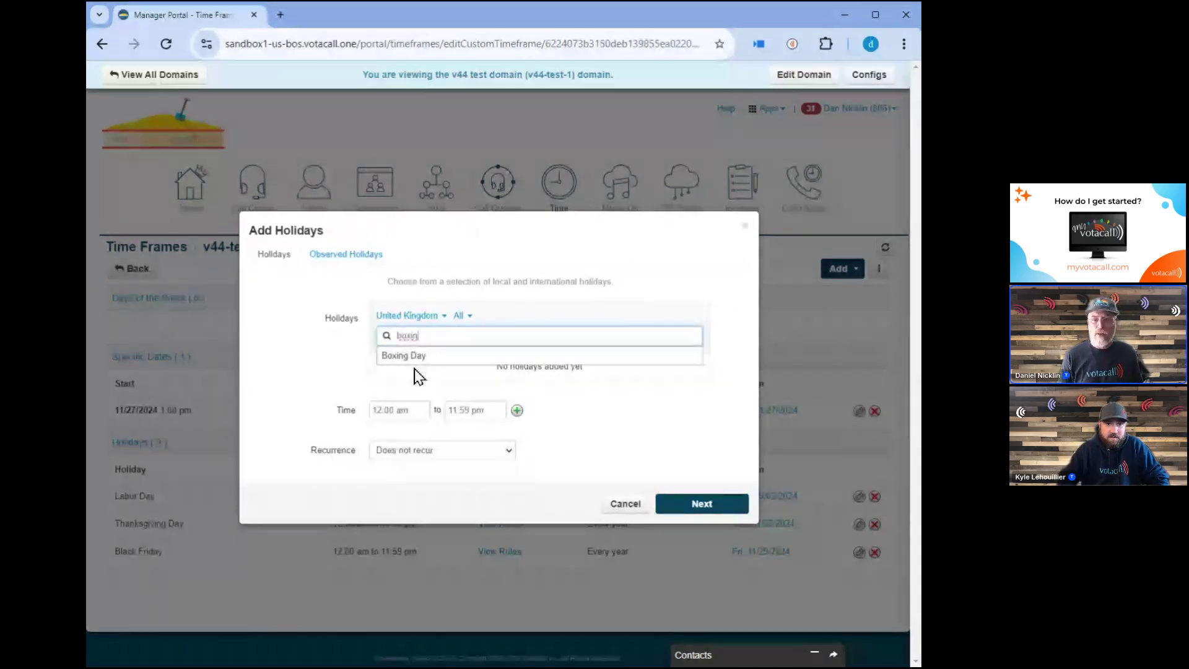
left_click(411, 357)
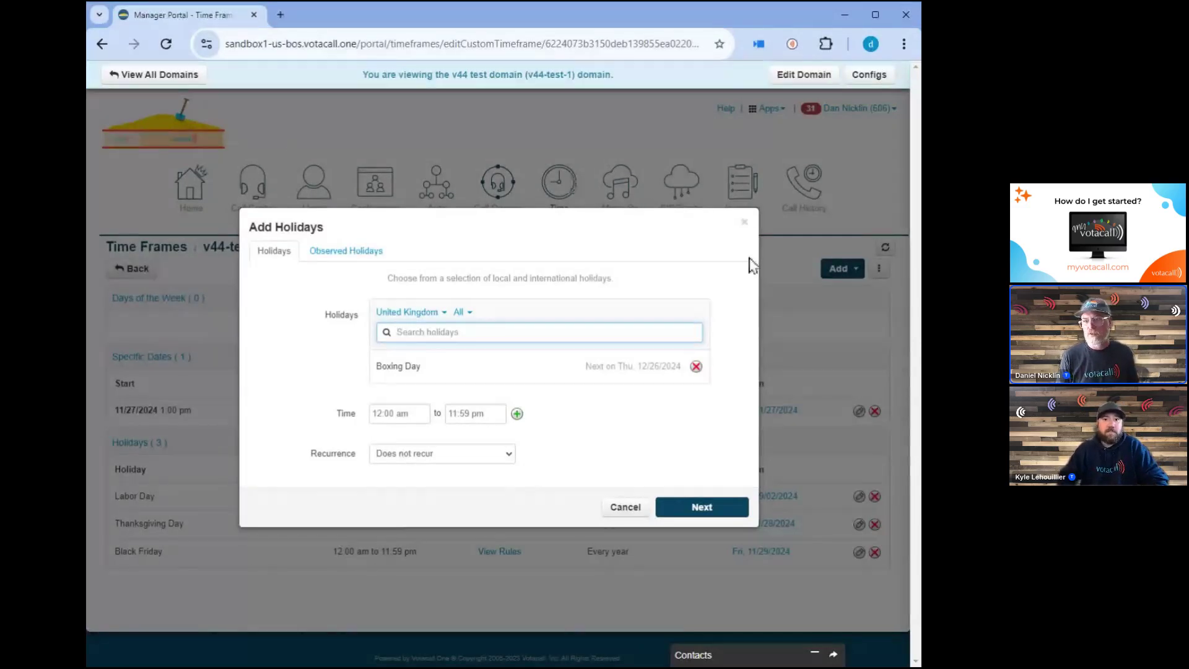
left_click(745, 223)
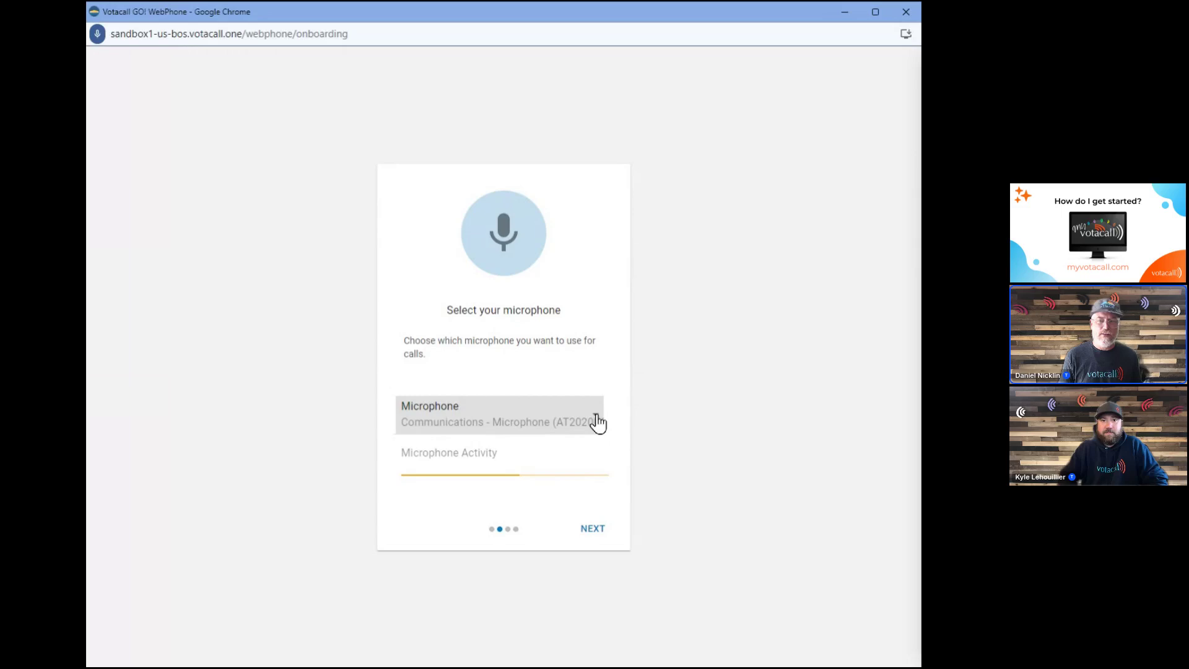
Accept the preselected Communications microphone and headphones in the Votacall GO! WebPhone onboarding
left_click(585, 531)
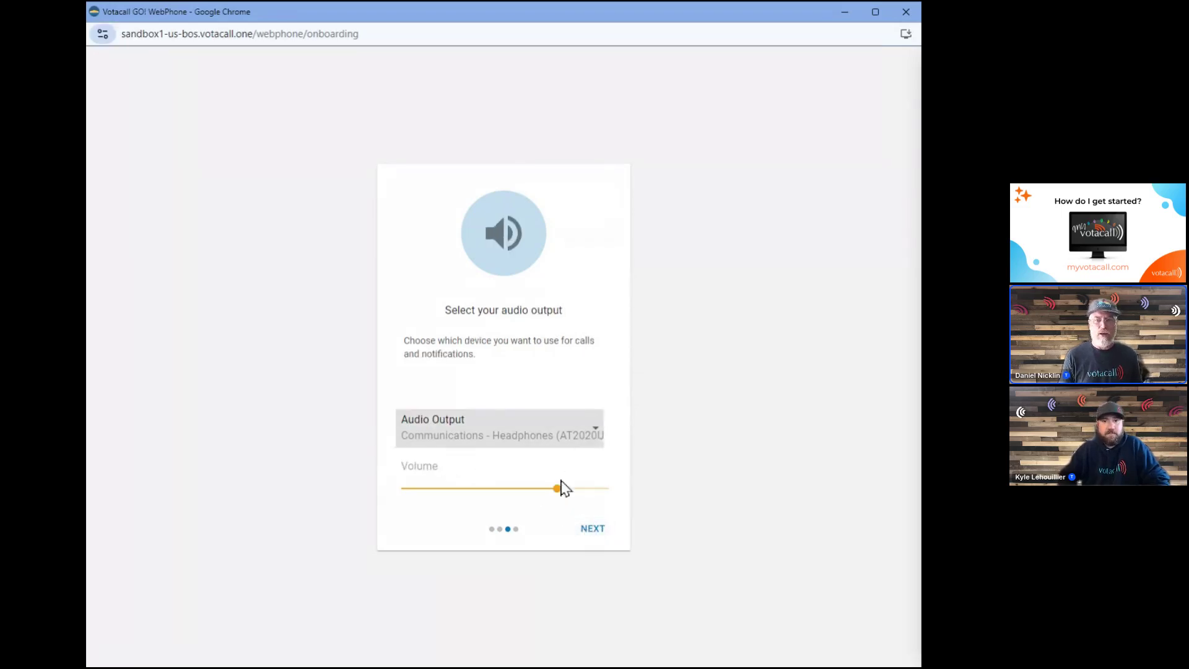
left_click(592, 530)
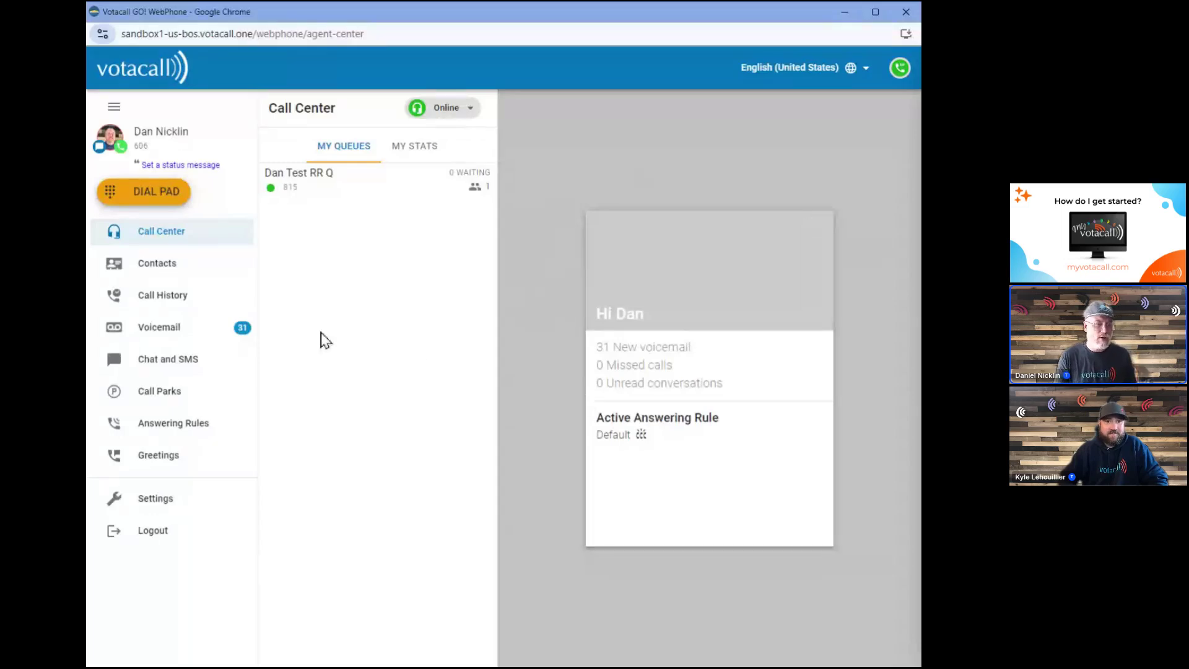
Open the dial pad, pin it, and collapse it into the pinned card area
left_click(156, 196)
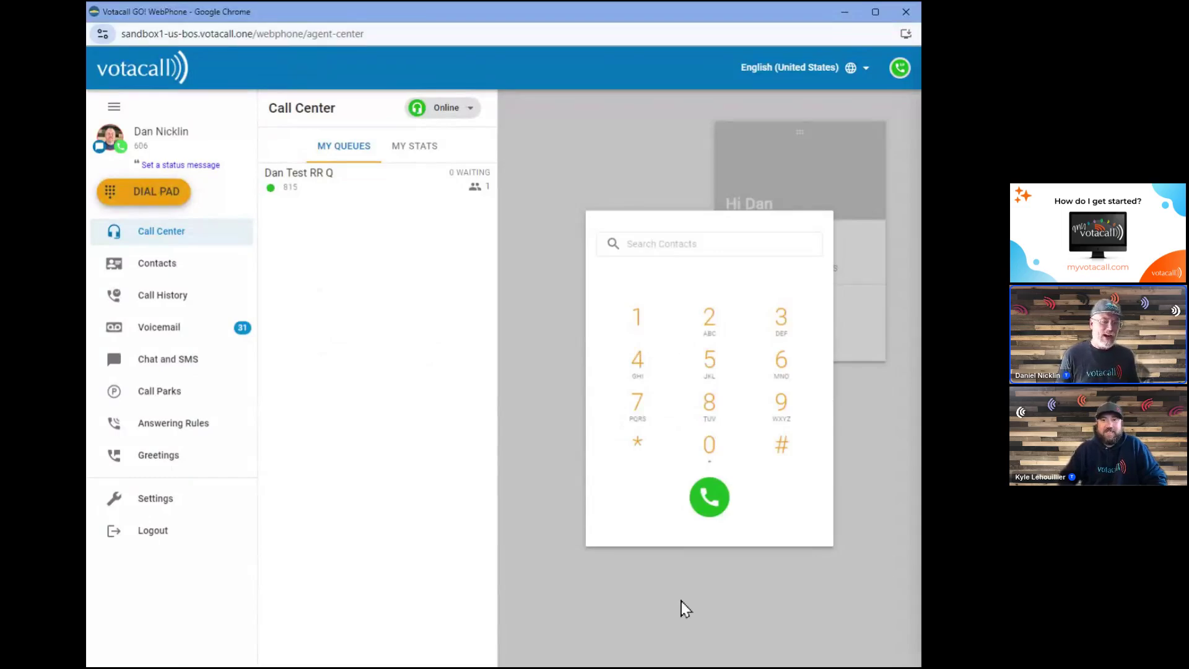
mouse_move(762, 236)
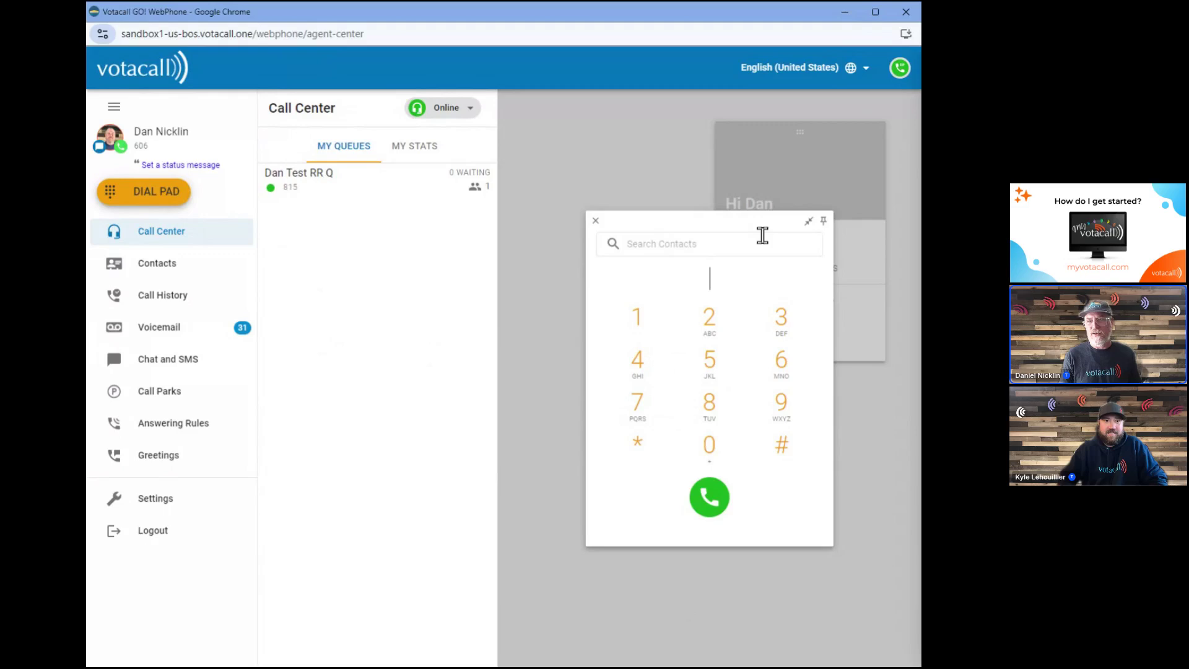
left_click(824, 226)
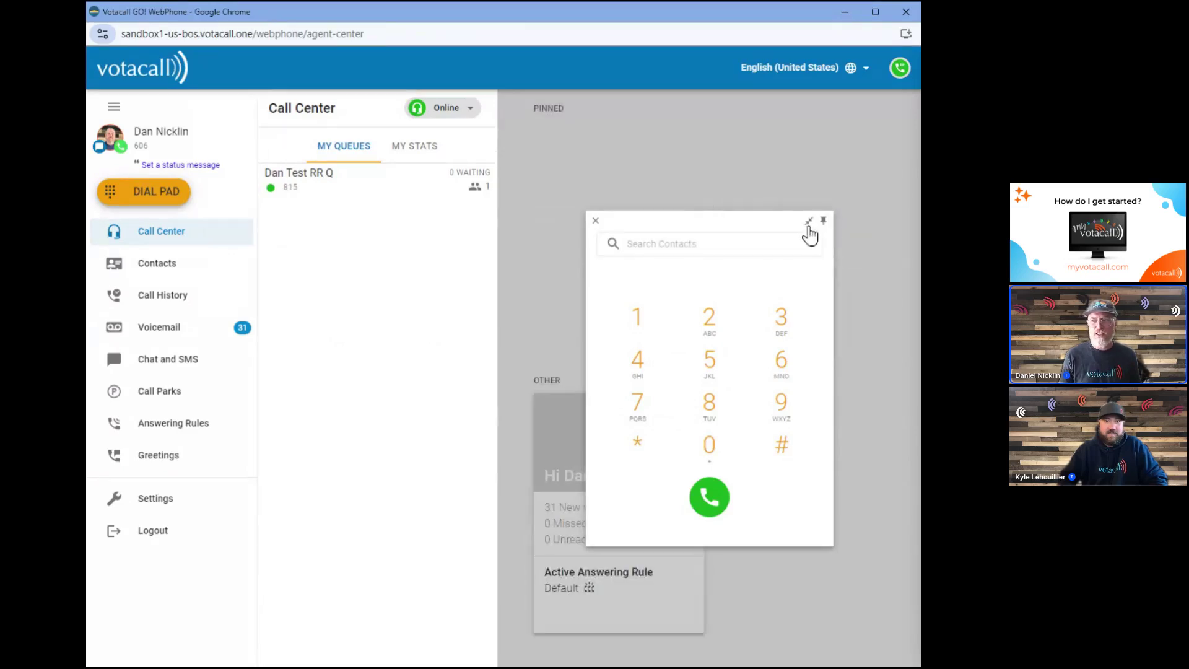
left_click(808, 224)
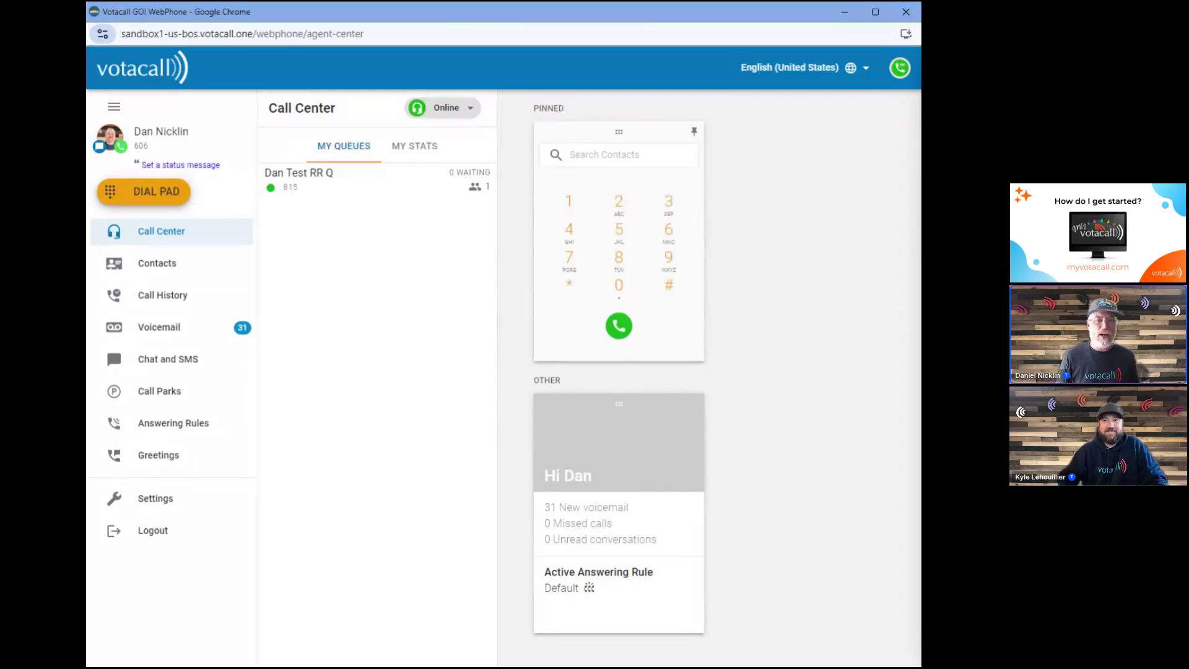
Try the contact search on the pinned dial pad, and open the web phone's settings
mouse_move(622, 141)
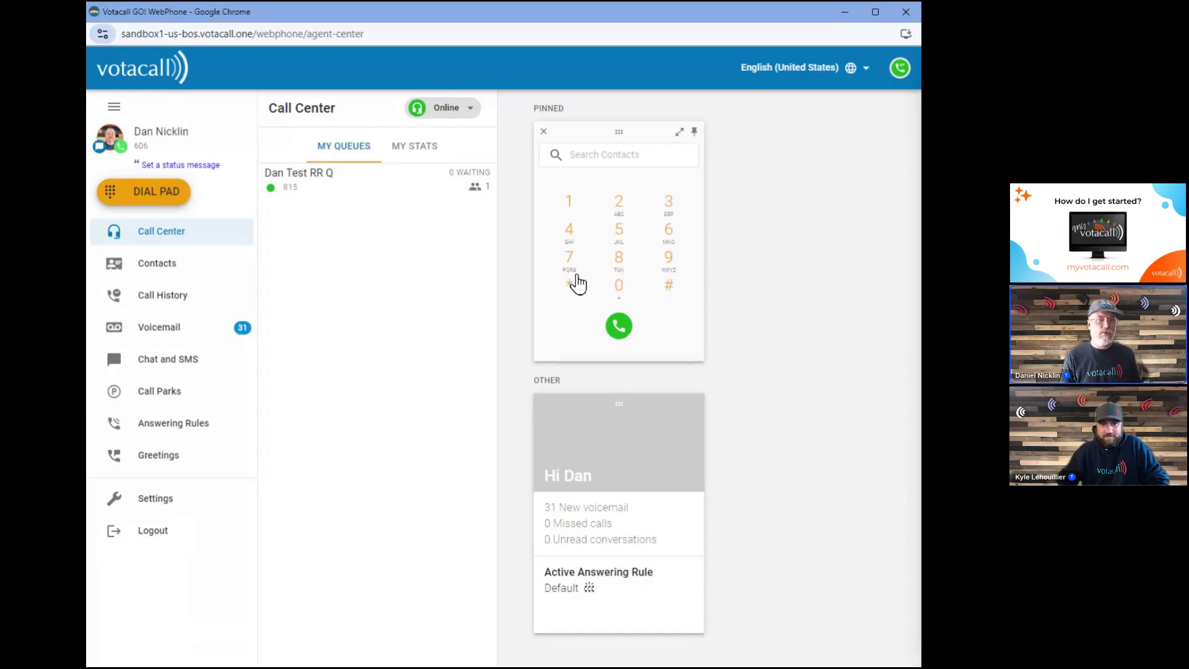
left_click(600, 163)
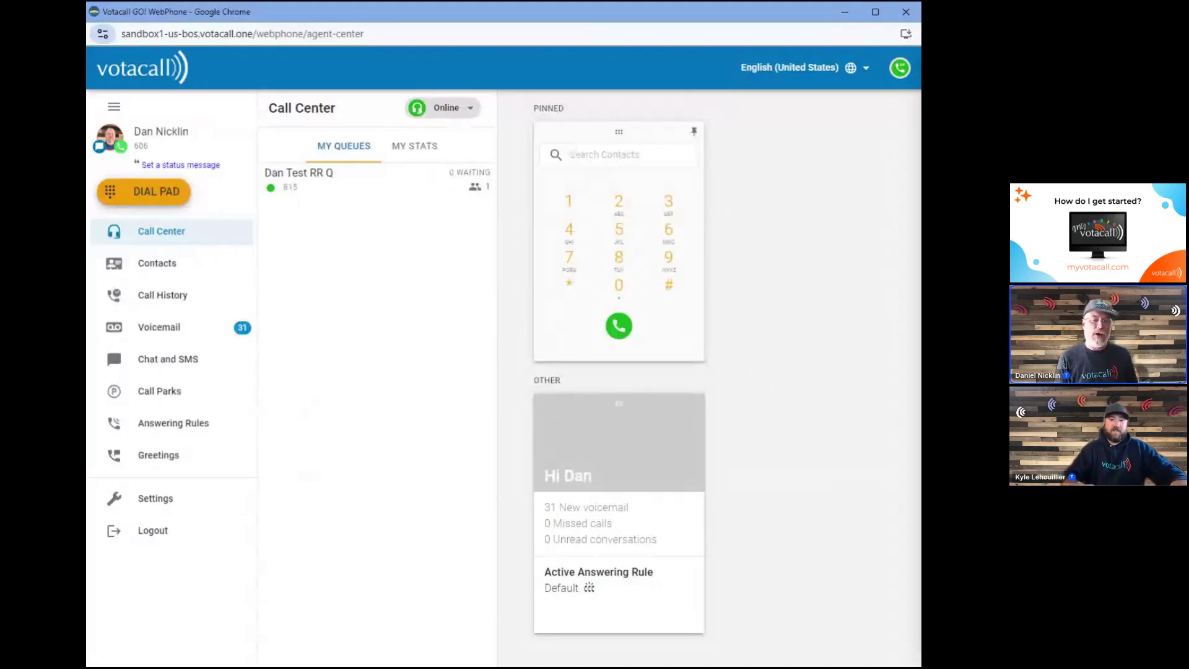
left_click(162, 503)
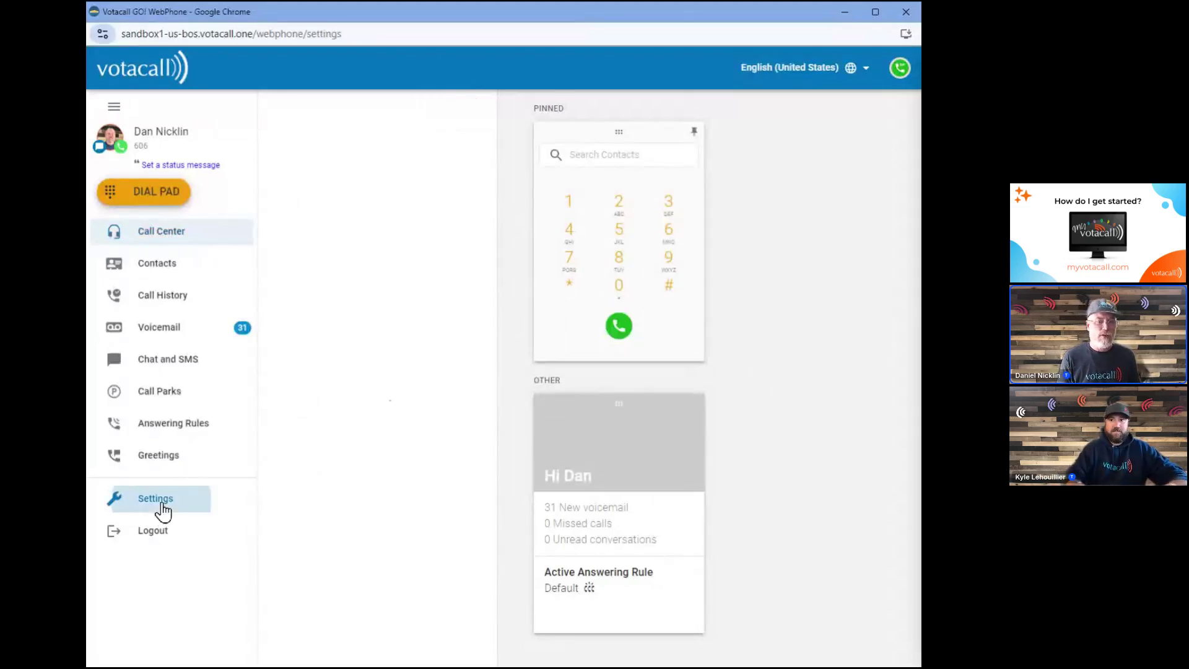